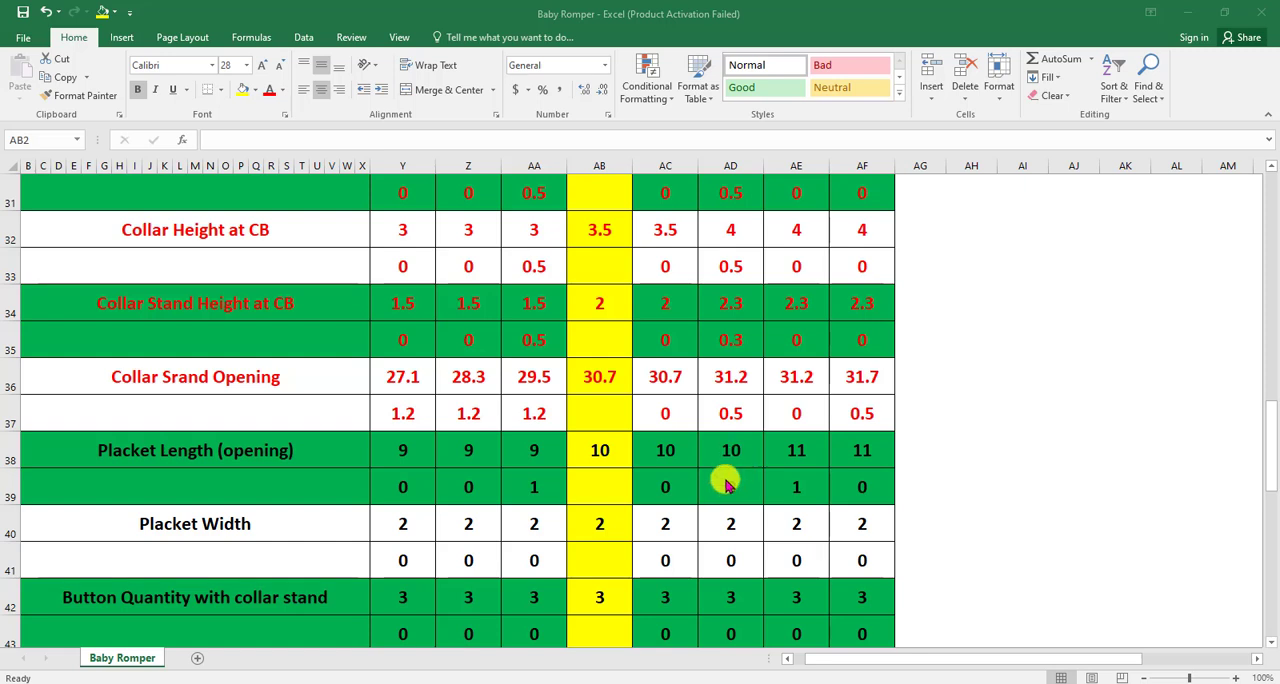
# - Switch from the size chart to Modaris and display the FRONT 1X1 piece as the current sheet
pyautogui.scroll(-4, 727, 485)
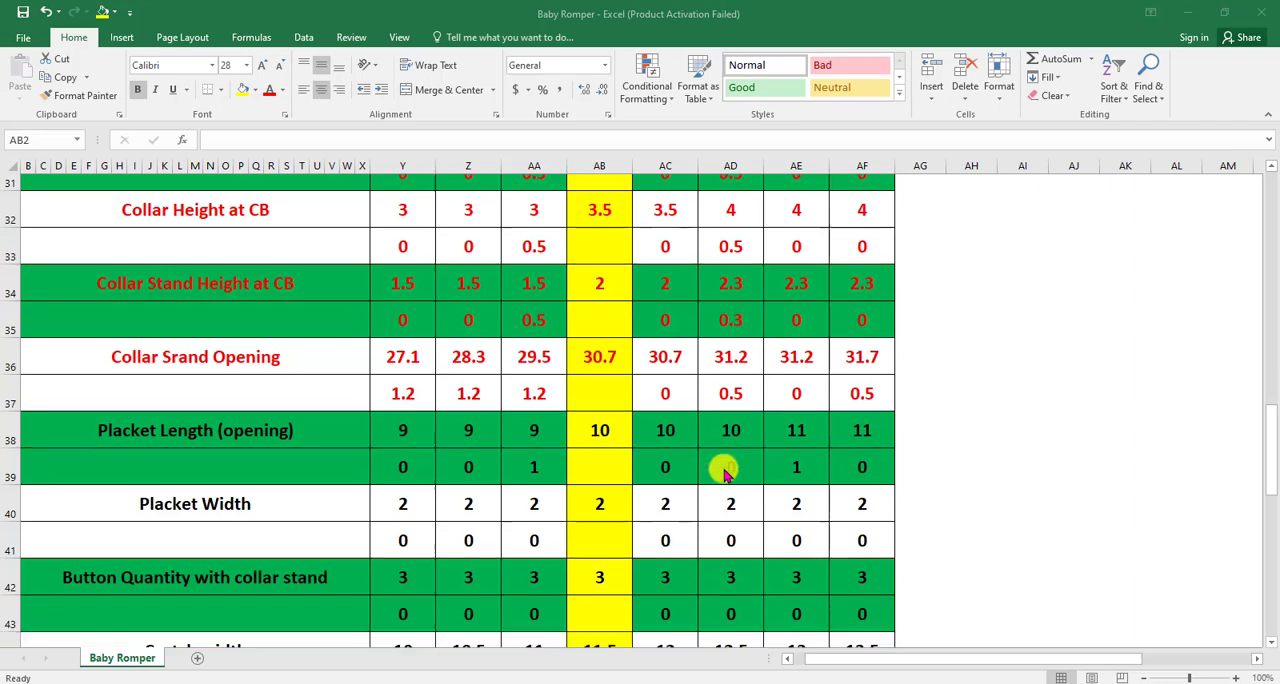
pyautogui.scroll(14, 713, 452)
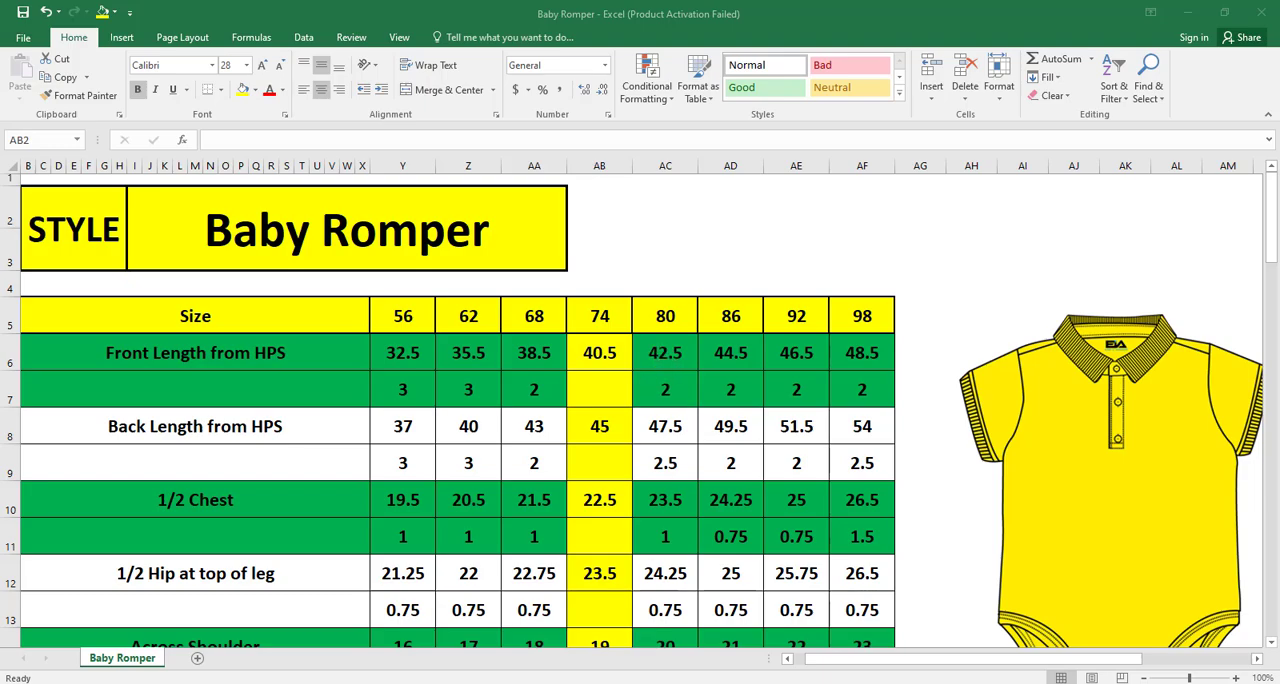
pyautogui.click(562, 682)
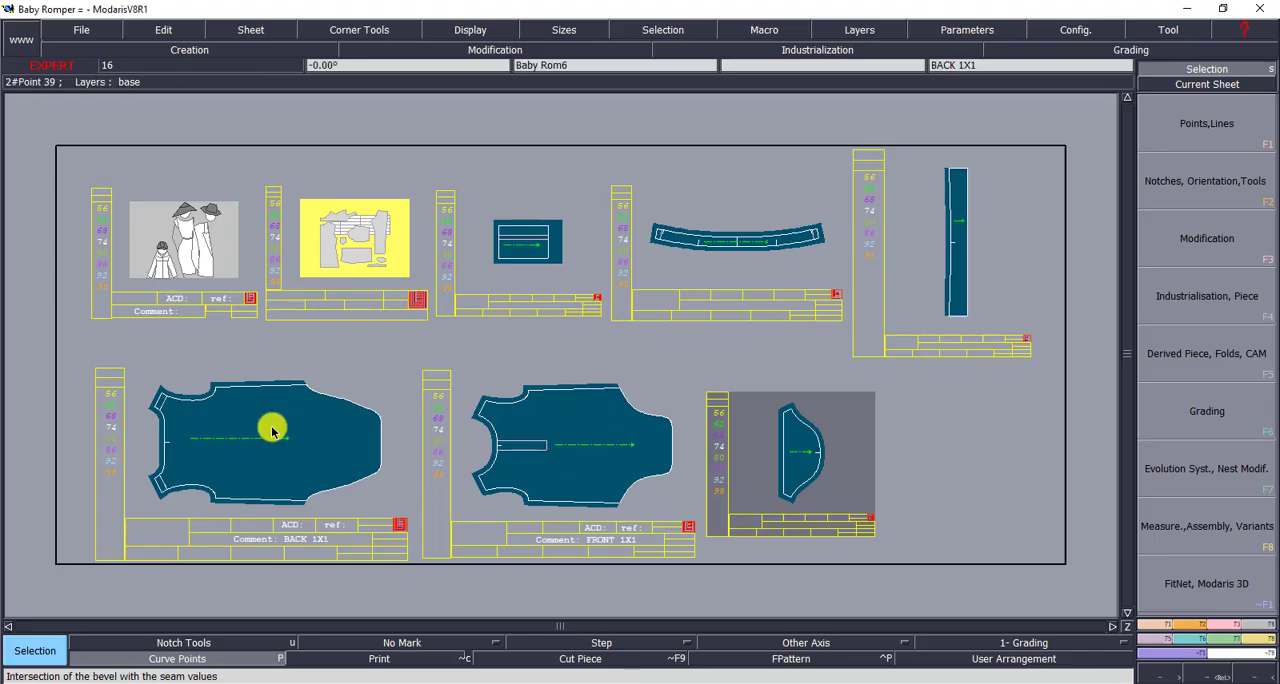
pyautogui.click(244, 416)
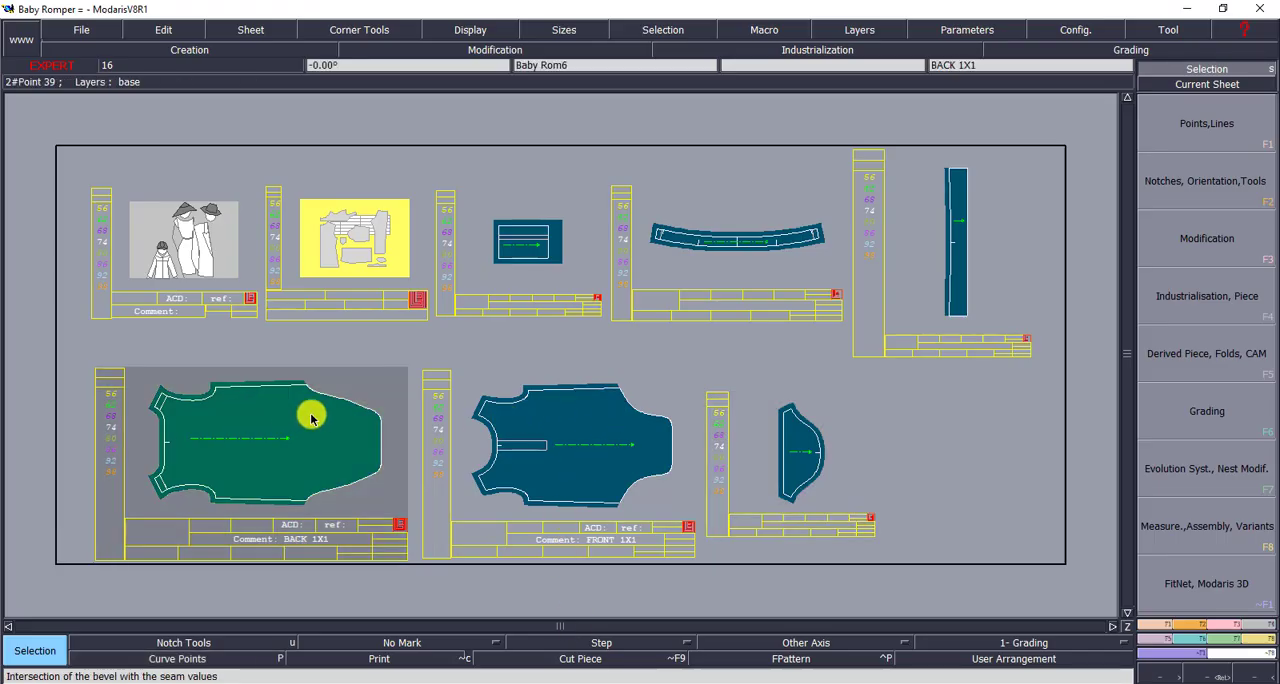
pyautogui.click(586, 412)
pyautogui.click(561, 458)
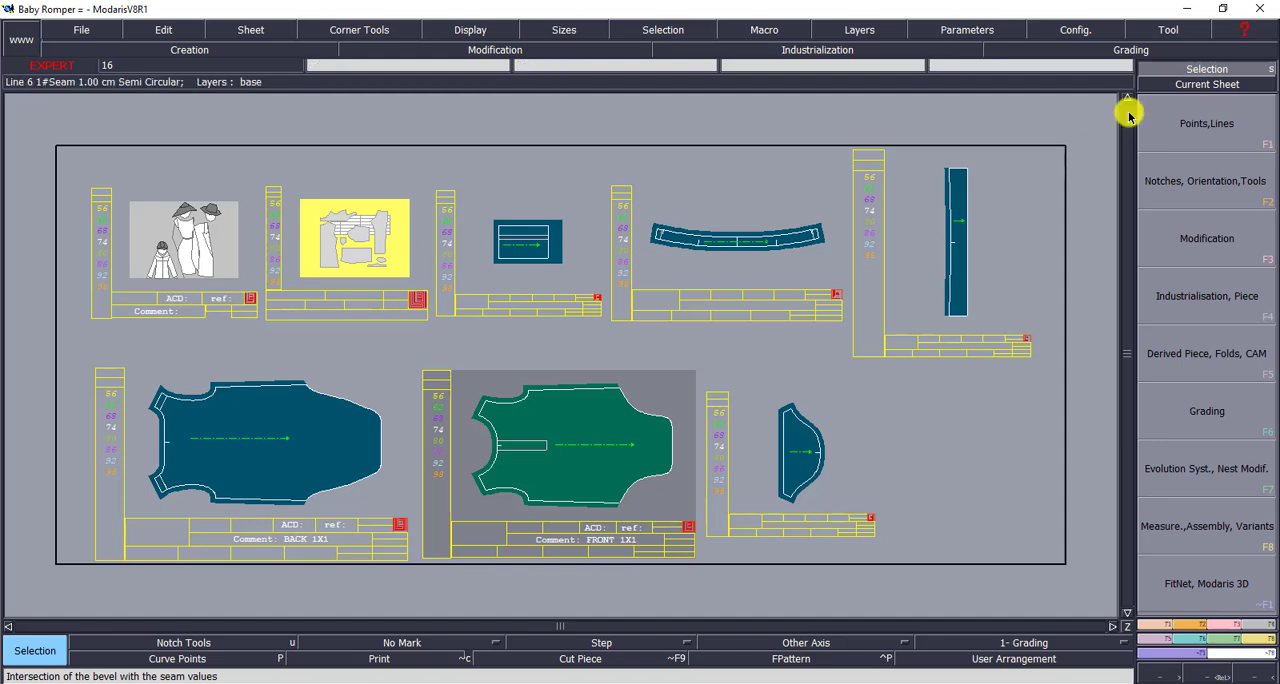
pyautogui.click(1195, 84)
pyautogui.click(585, 404)
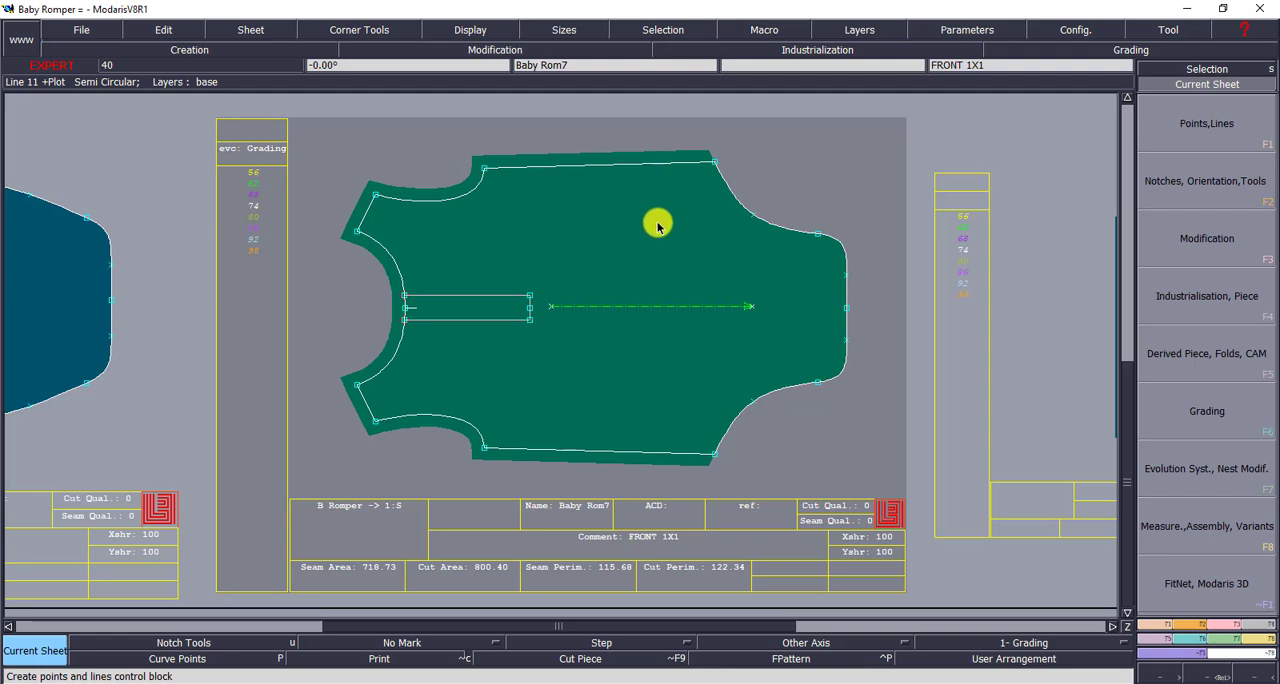
# - Select the front piece's neckline points, its neckline and shoulder points, and its two lower side corner points in turn, and clear the selection
pyautogui.moveTo(306, 203); pyautogui.dragTo(421, 400)
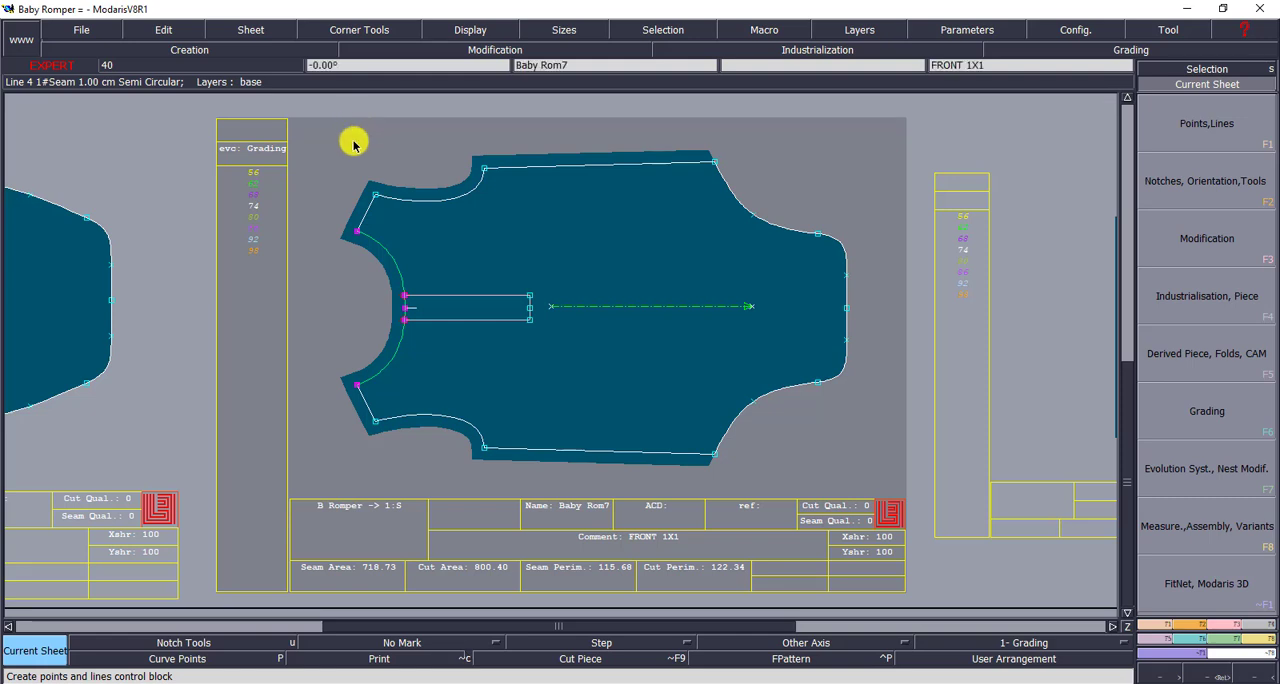
pyautogui.moveTo(353, 142); pyautogui.dragTo(403, 439)
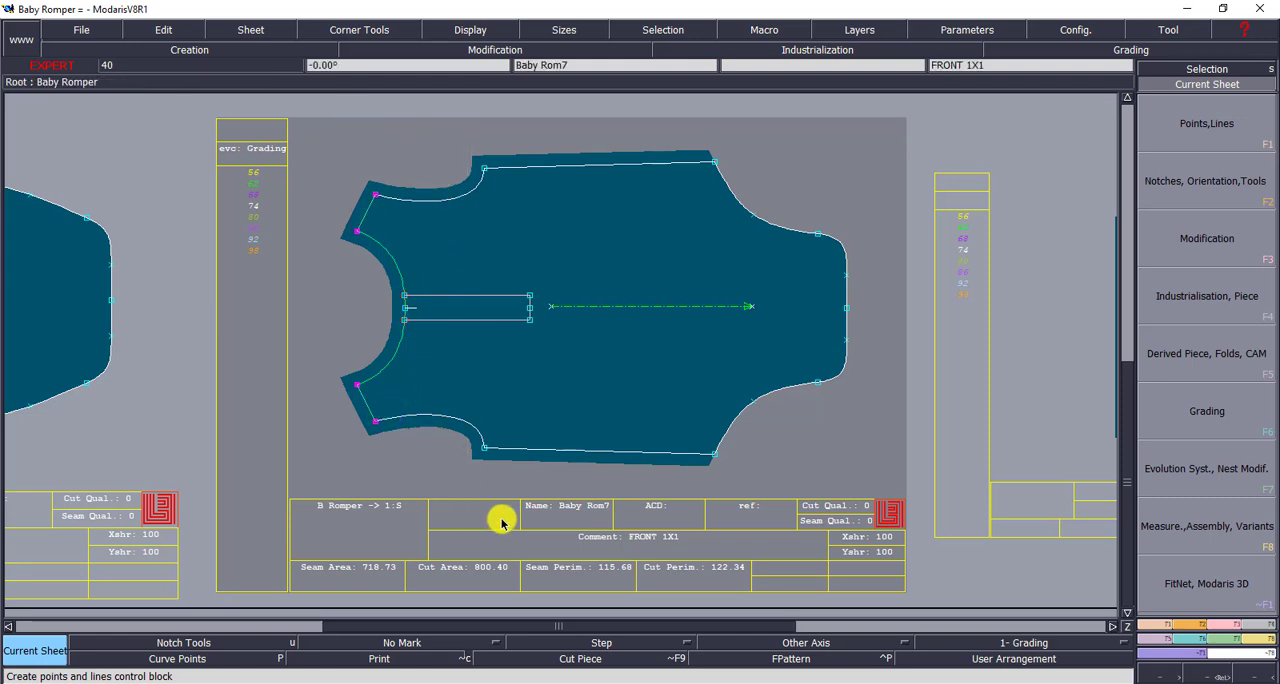
pyautogui.moveTo(643, 134); pyautogui.dragTo(726, 543)
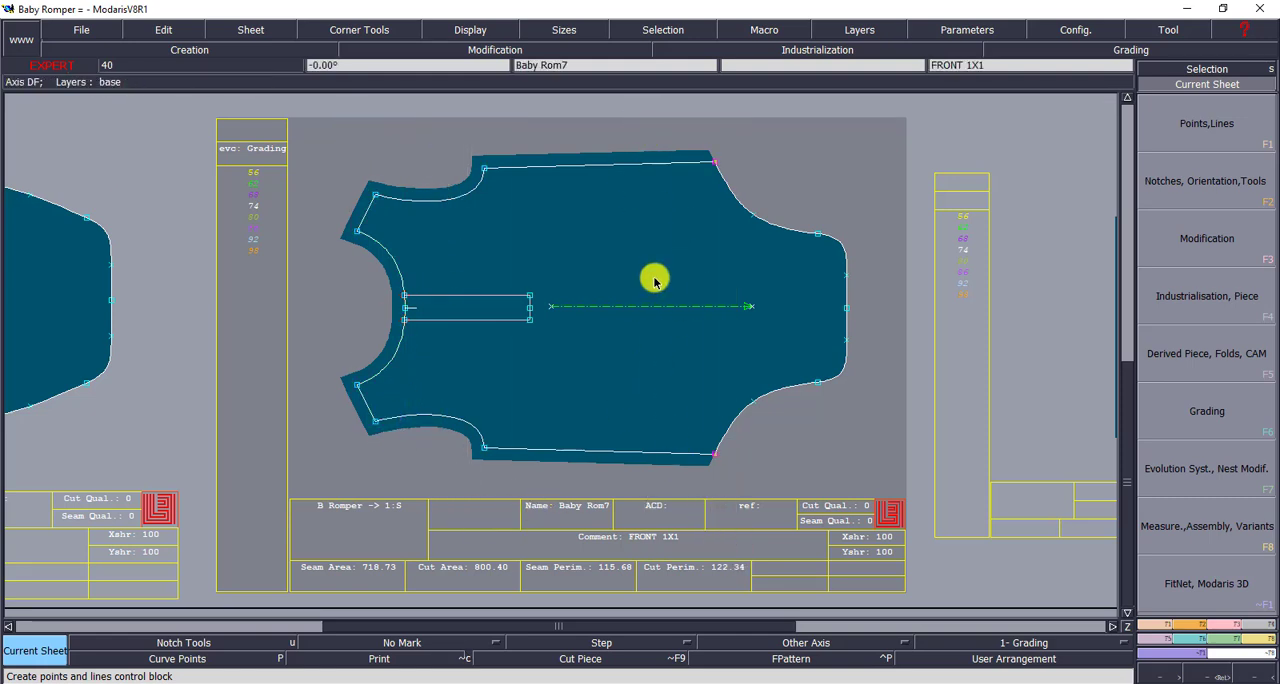
pyautogui.click(655, 283)
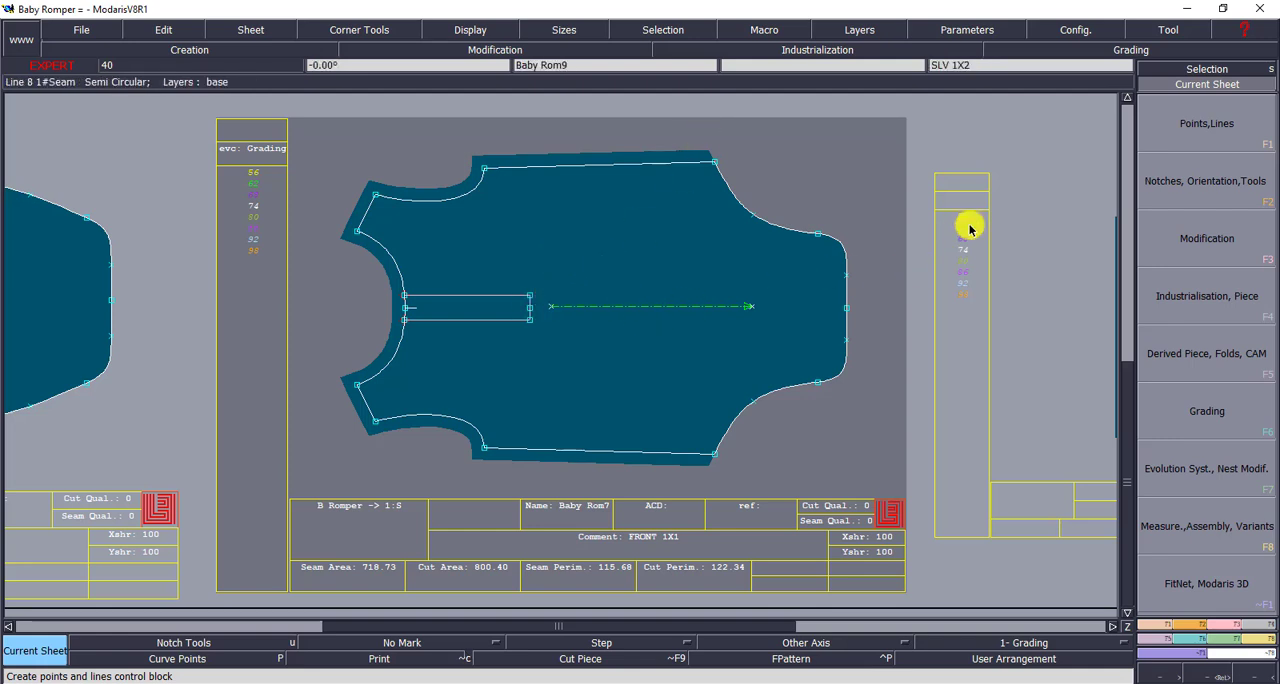
# - Select sizes 56 to 98 on the FRONT 1X1 sheet and display the nest of the selected sizes
pyautogui.click(1176, 84)
pyautogui.click(609, 409)
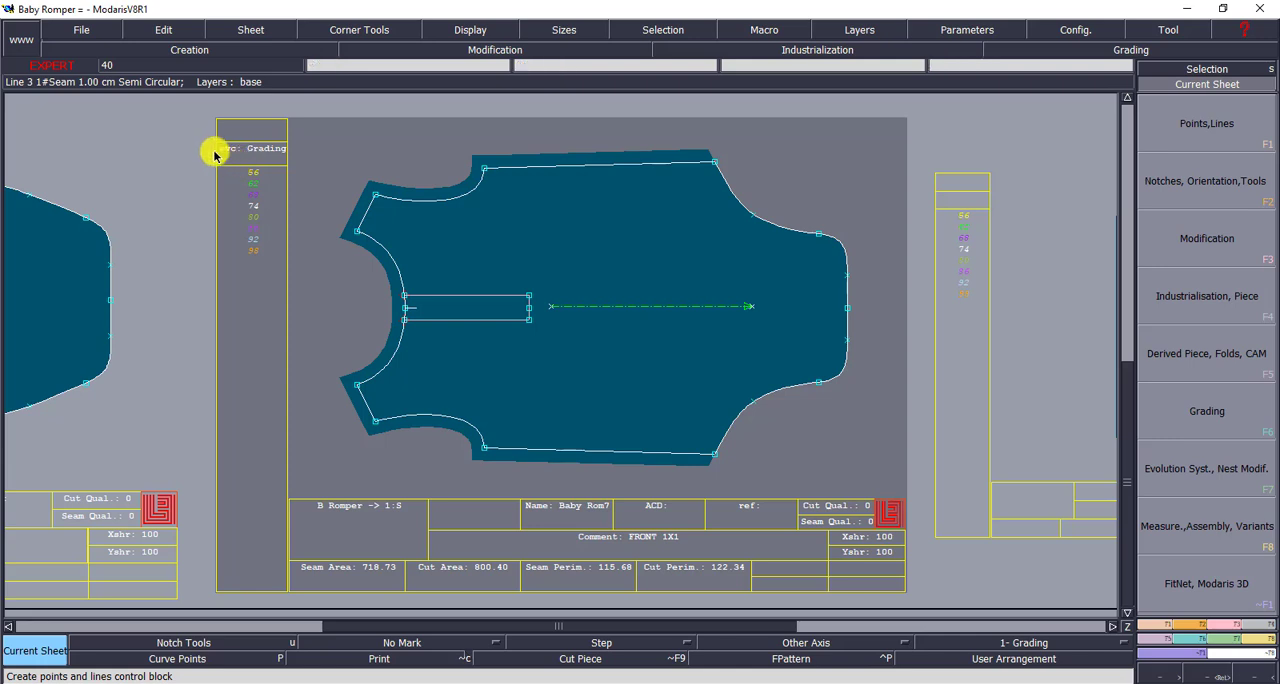
pyautogui.moveTo(212, 148); pyautogui.dragTo(305, 277)
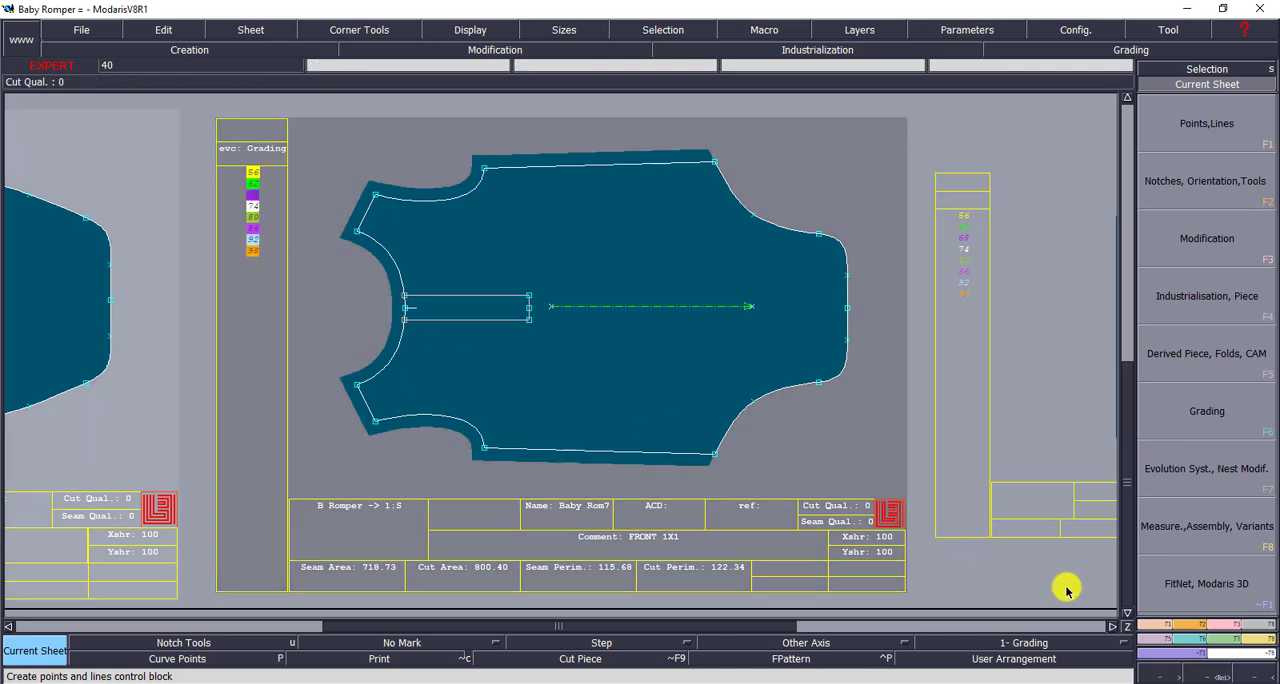
pyautogui.click(1183, 645)
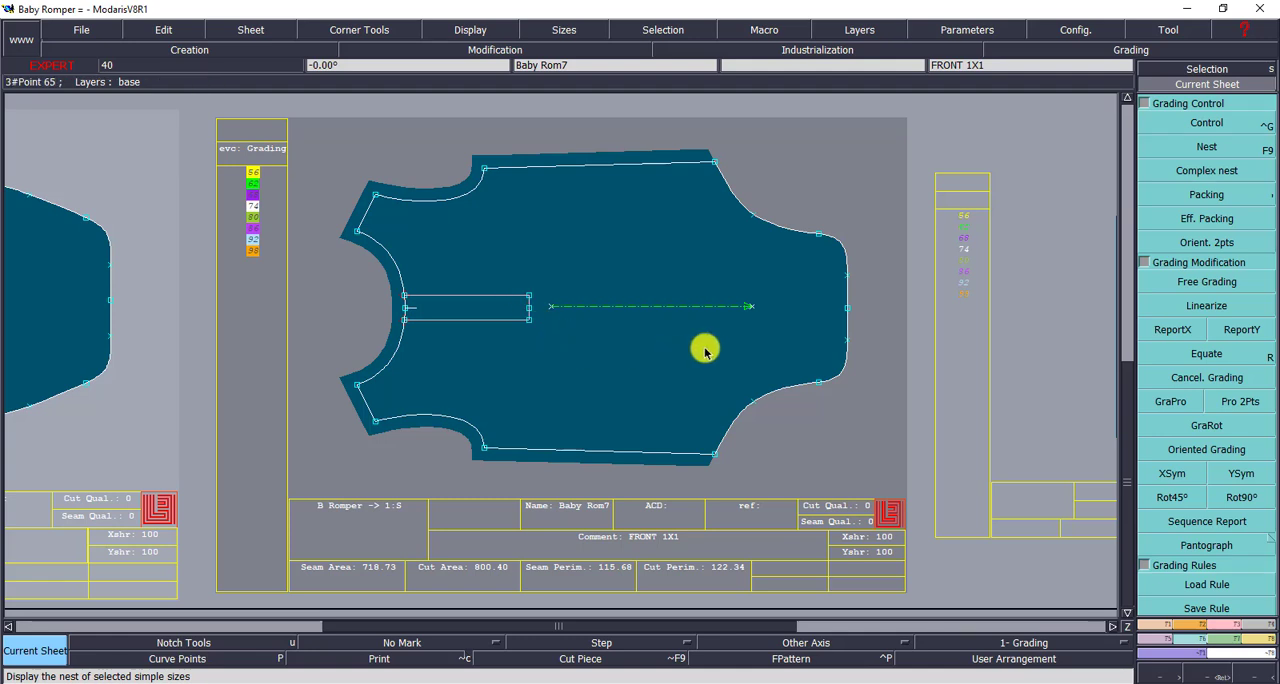
pyautogui.click(1204, 150)
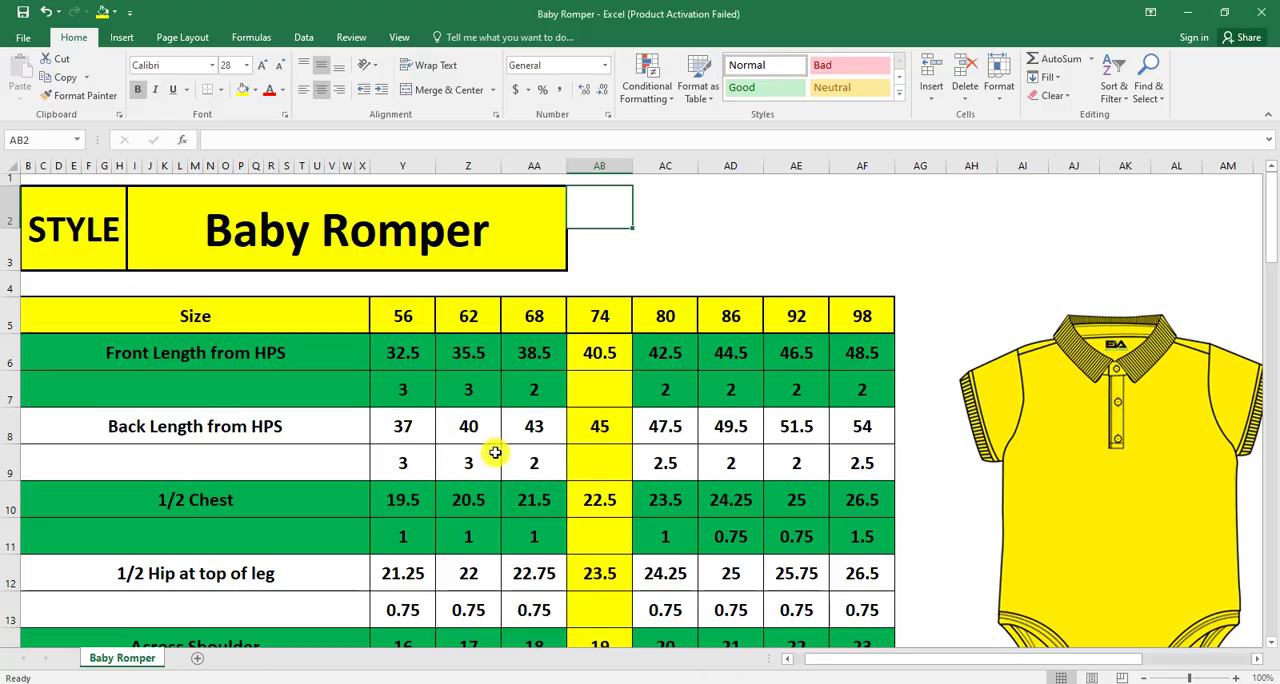
# - In the Excel size chart, set the font color of rows 25 to 43 to Automatic black
pyautogui.scroll(-9, 495, 453)
pyautogui.scroll(2, 511, 459)
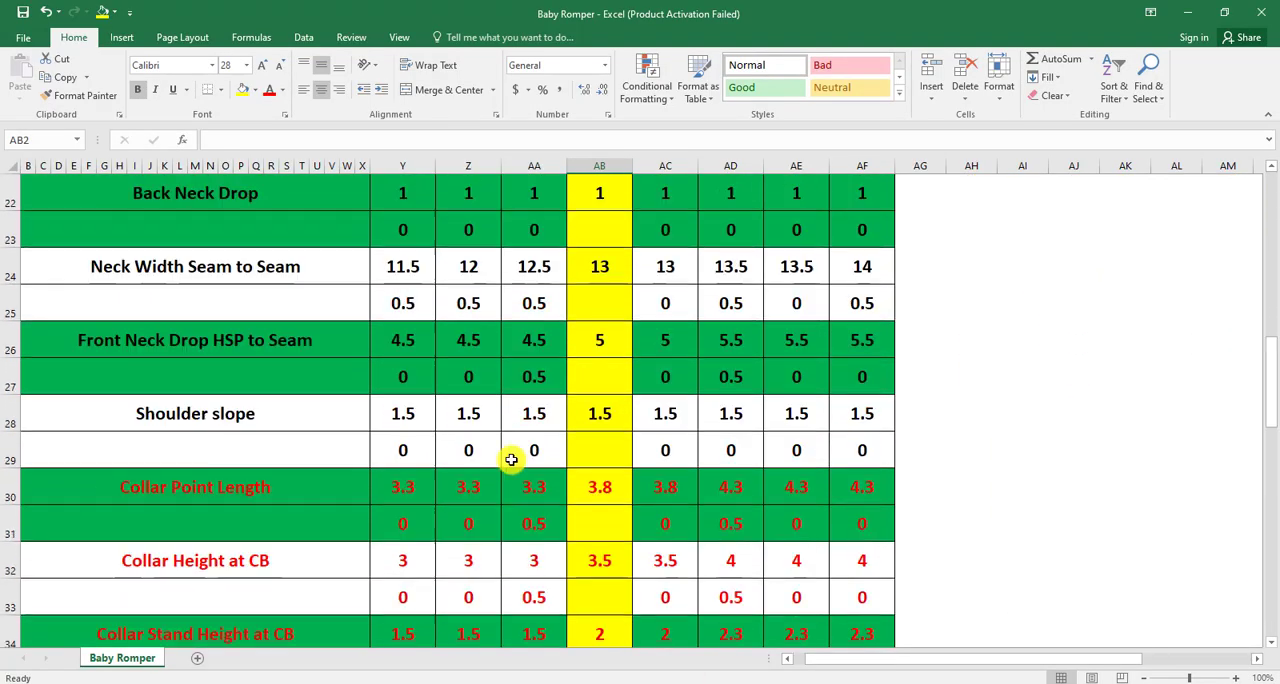
pyautogui.moveTo(45, 303); pyautogui.dragTo(857, 491)
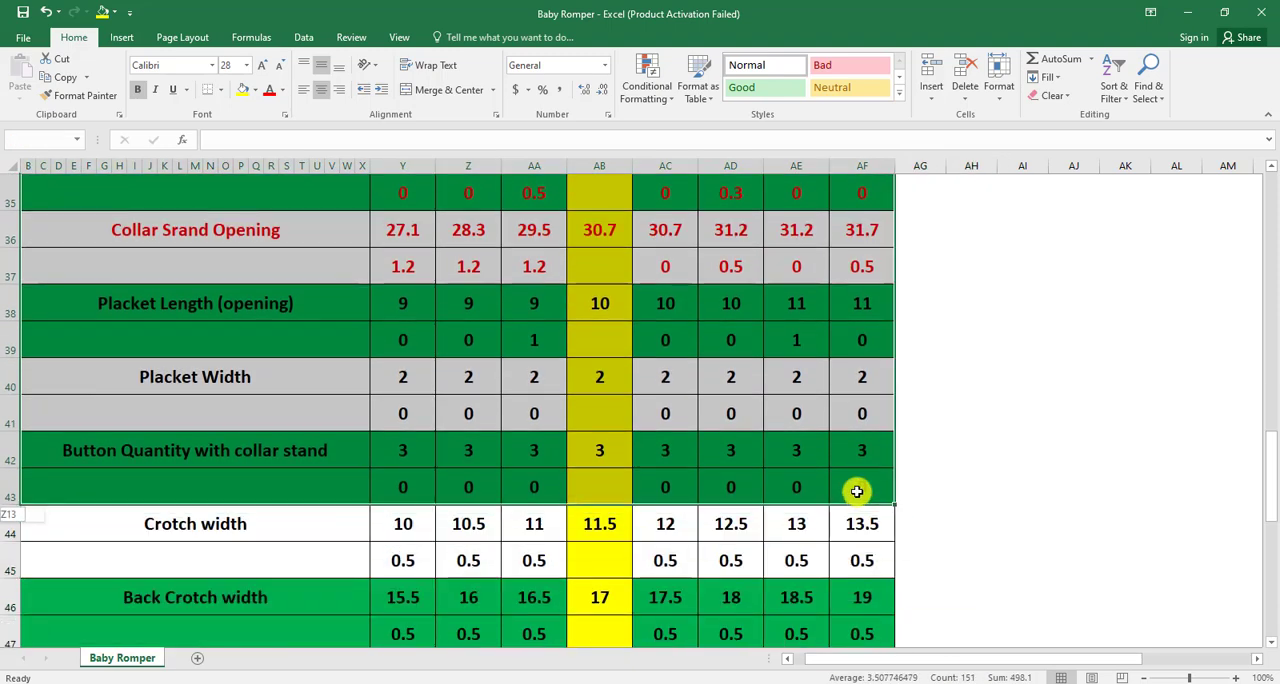
pyautogui.click(282, 90)
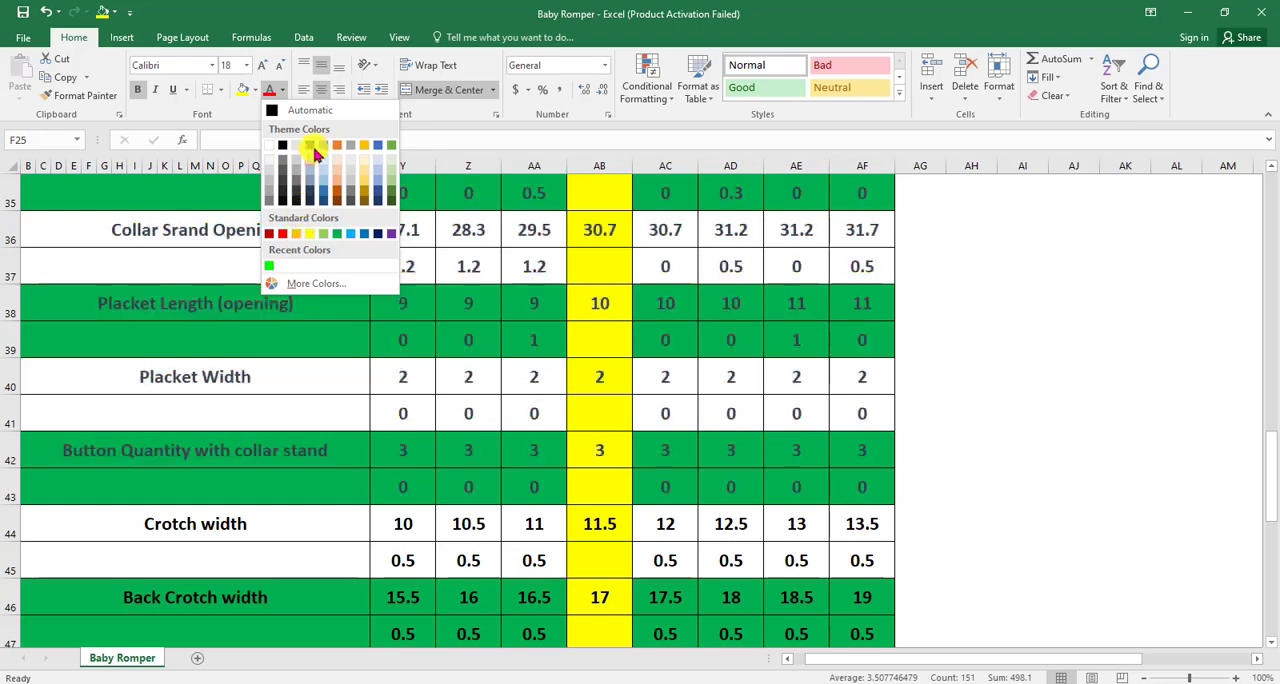
pyautogui.click(274, 110)
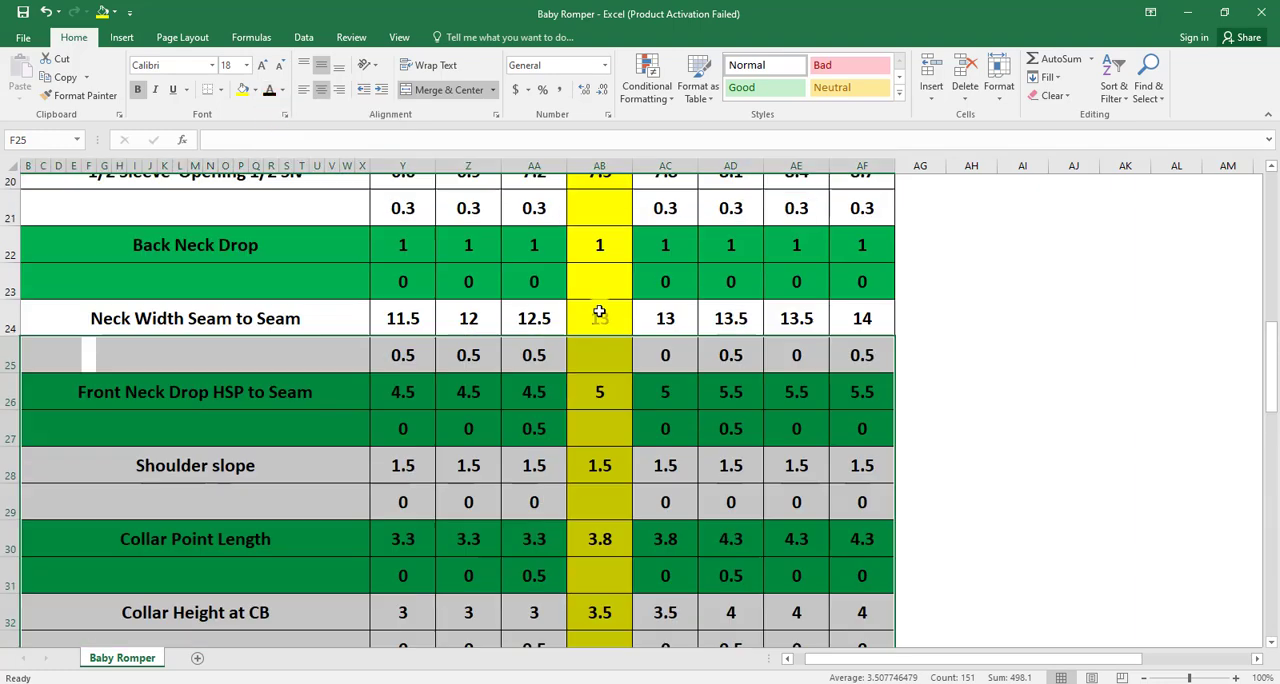
# - Fill the Neck Width Seam to Seam row and the difference row beneath it with yellow
pyautogui.scroll(5, 599, 314)
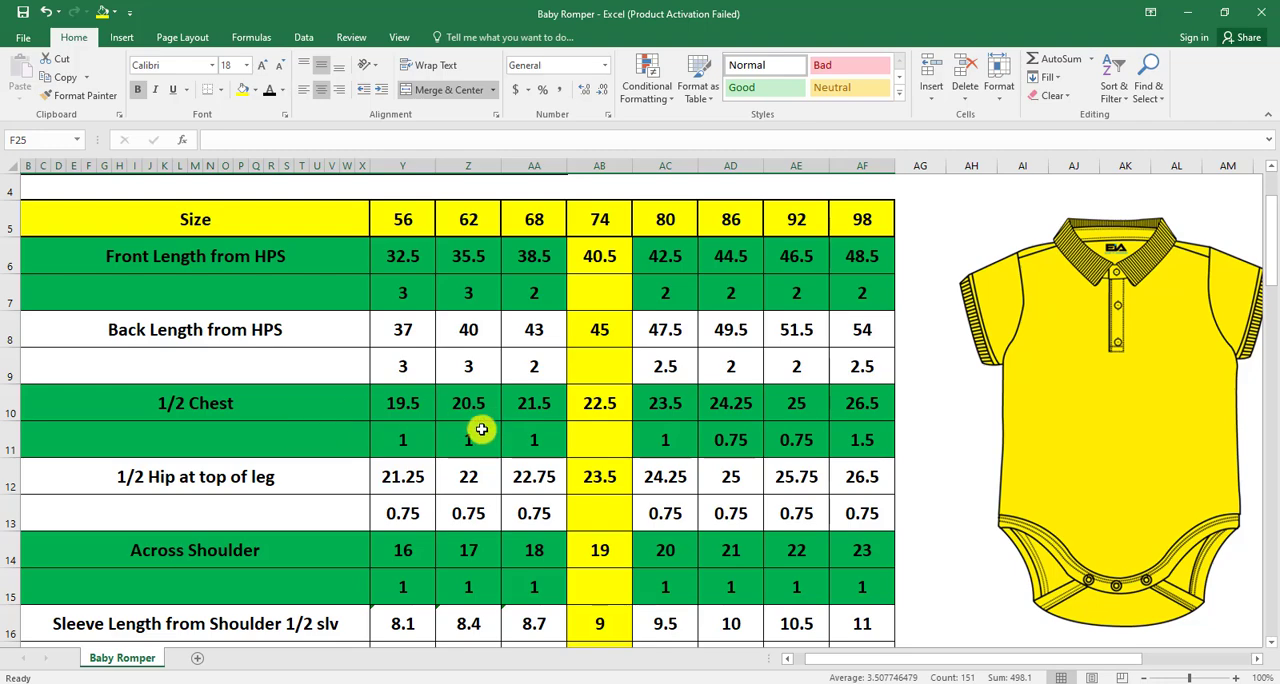
pyautogui.scroll(-4, 460, 429)
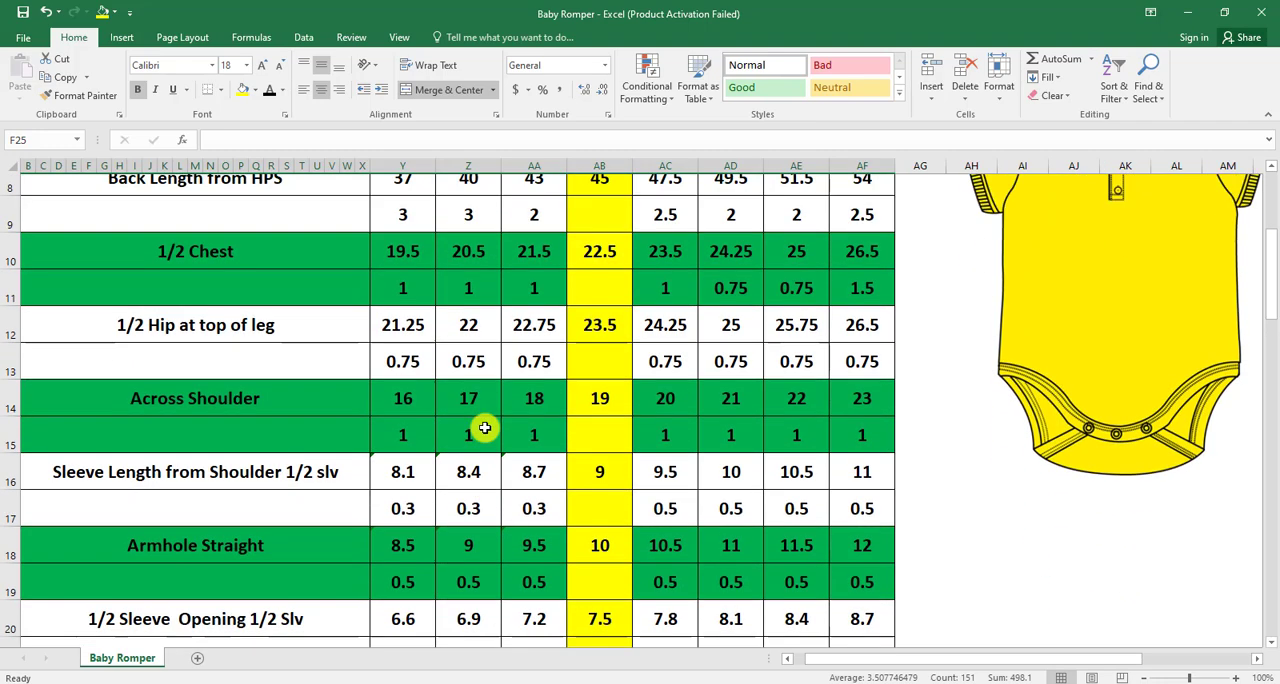
pyautogui.scroll(-1, 484, 435)
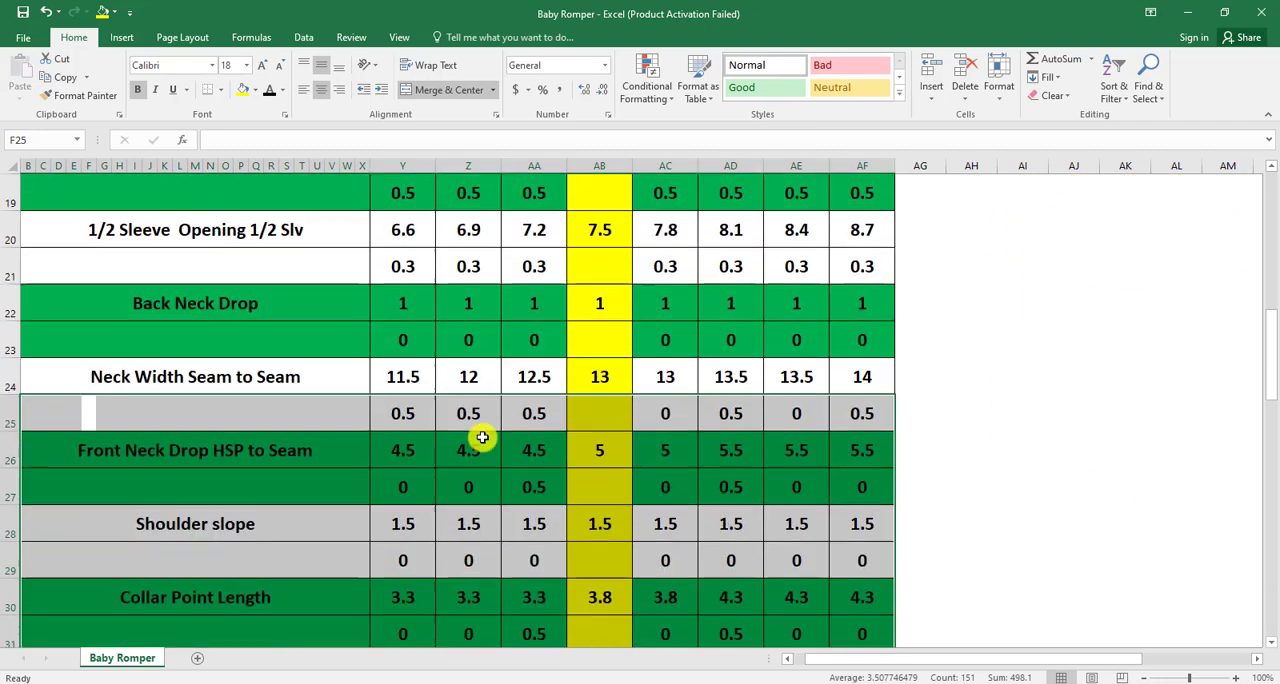
pyautogui.click(285, 383)
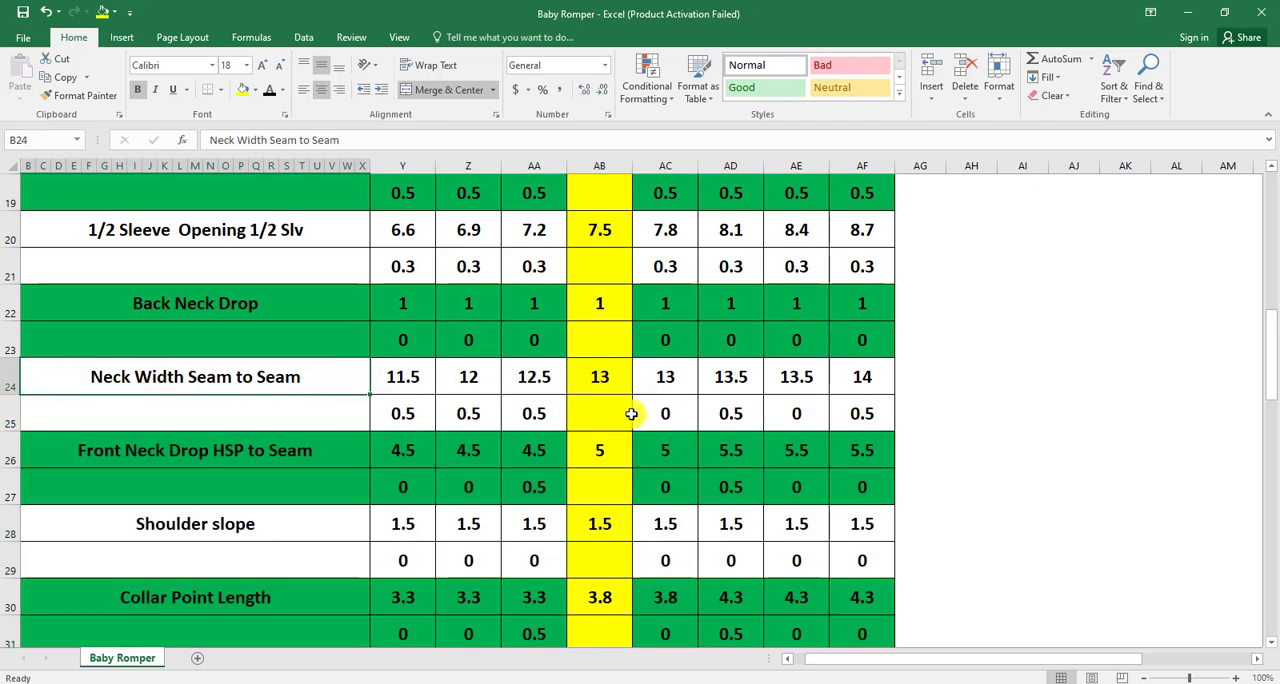
pyautogui.click(595, 416)
pyautogui.moveTo(51, 372); pyautogui.dragTo(858, 413)
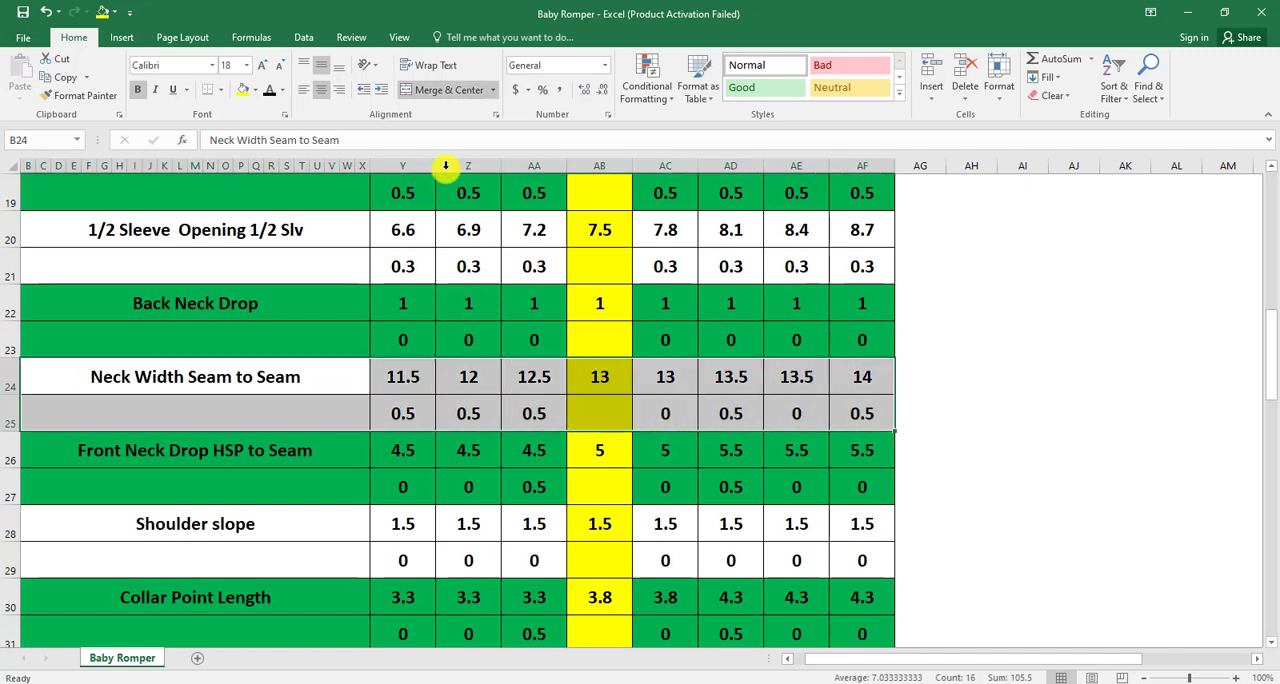
pyautogui.click(240, 95)
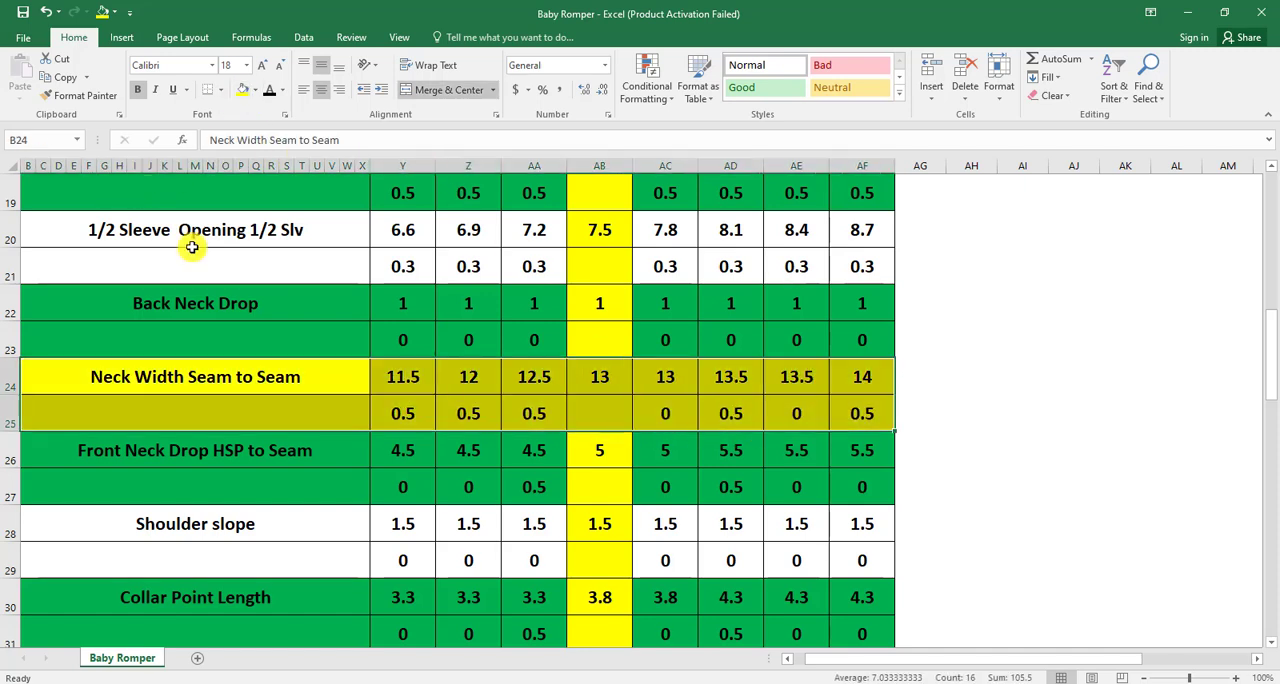
pyautogui.click(997, 408)
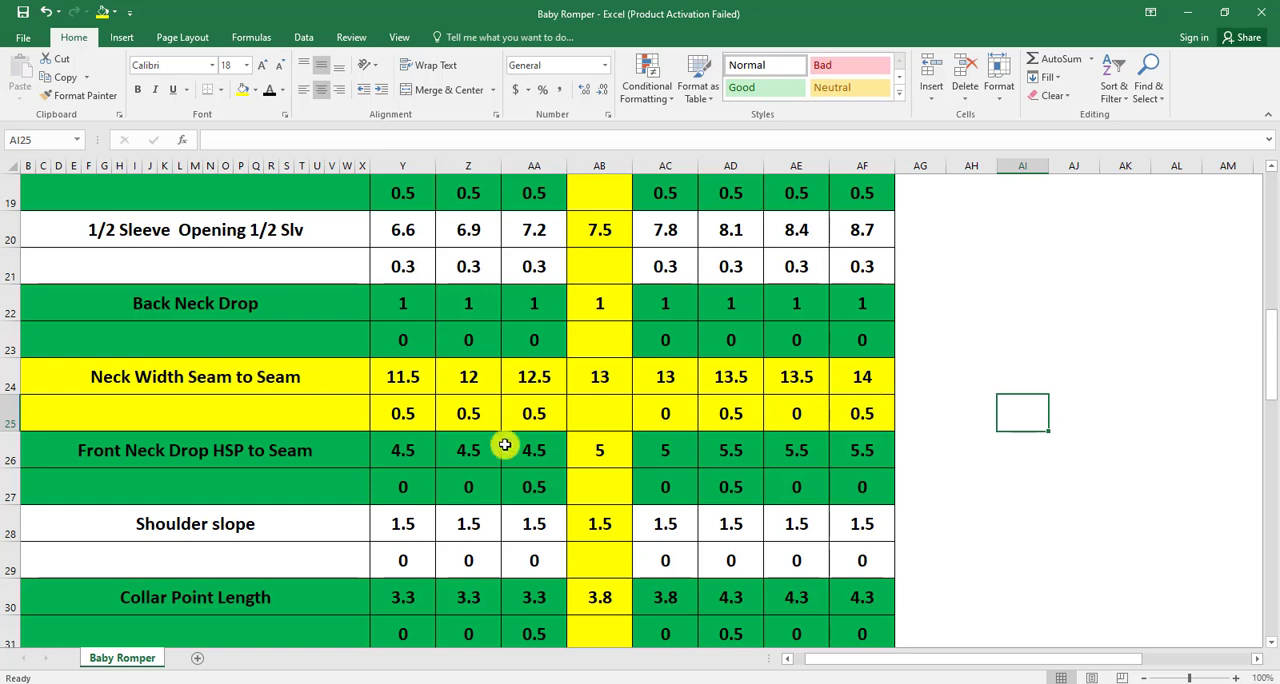
# - Fill the Neck Width Seam to Seam row and its difference row with red
pyautogui.moveTo(119, 395); pyautogui.dragTo(851, 414)
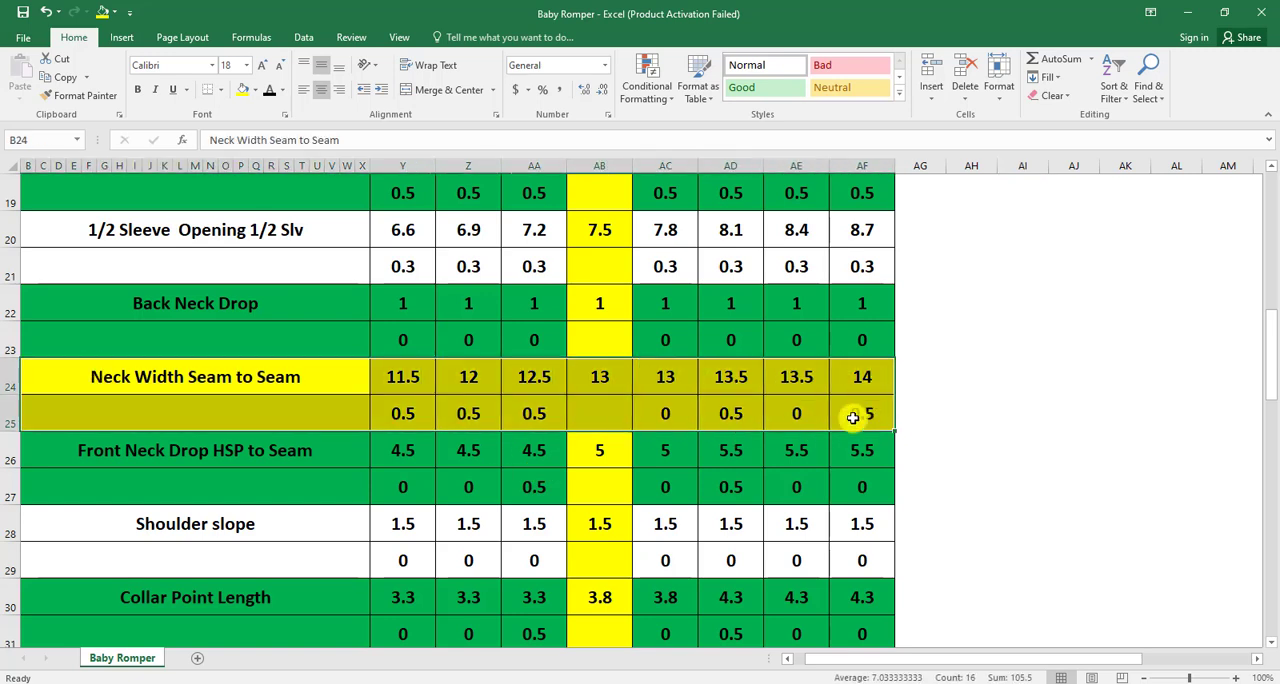
pyautogui.click(255, 90)
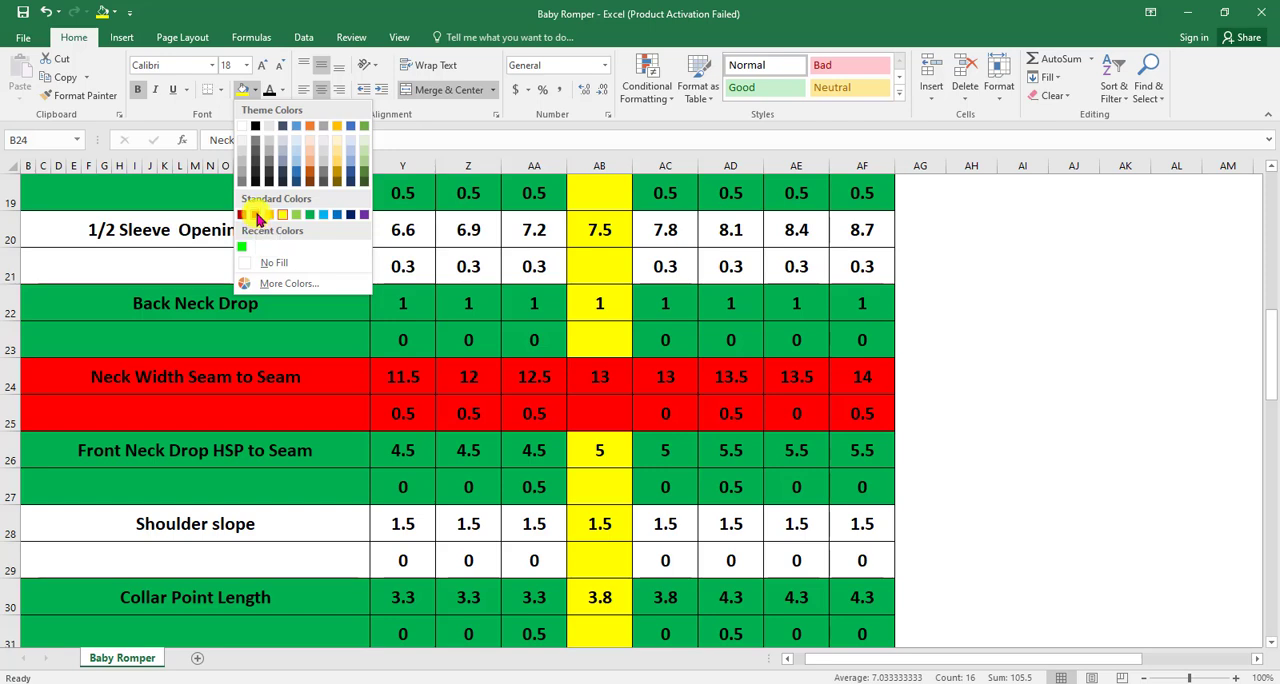
pyautogui.click(257, 217)
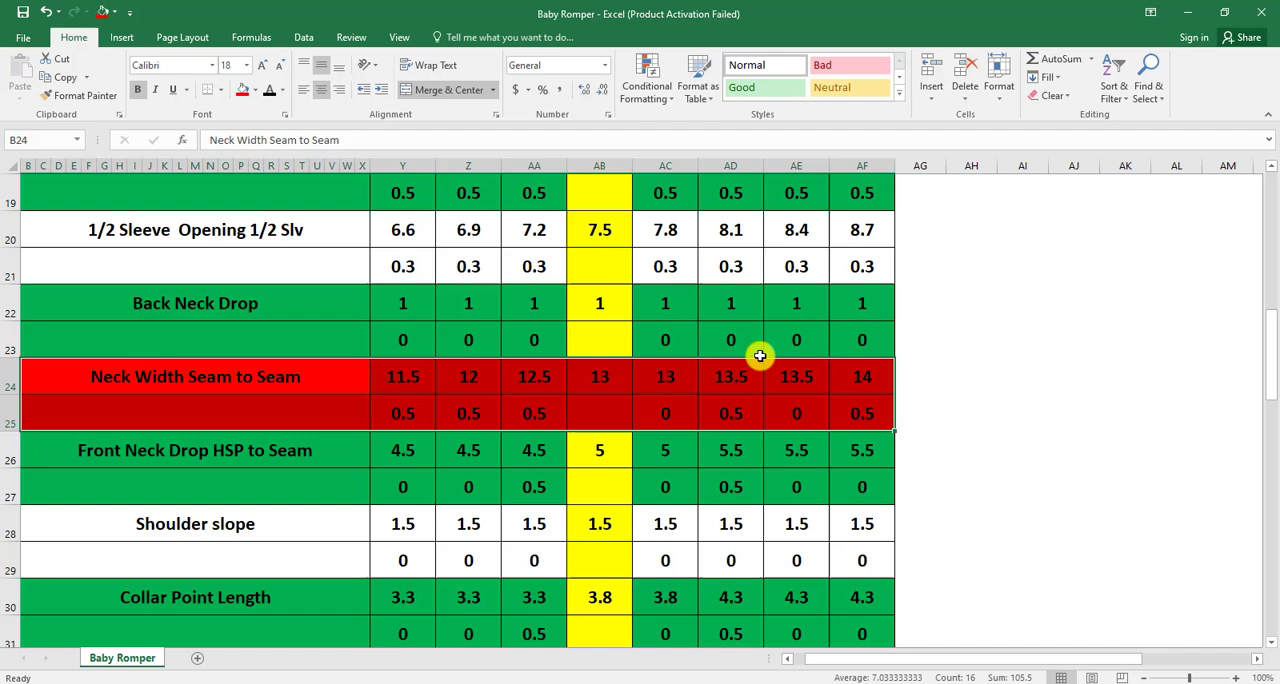
pyautogui.click(966, 377)
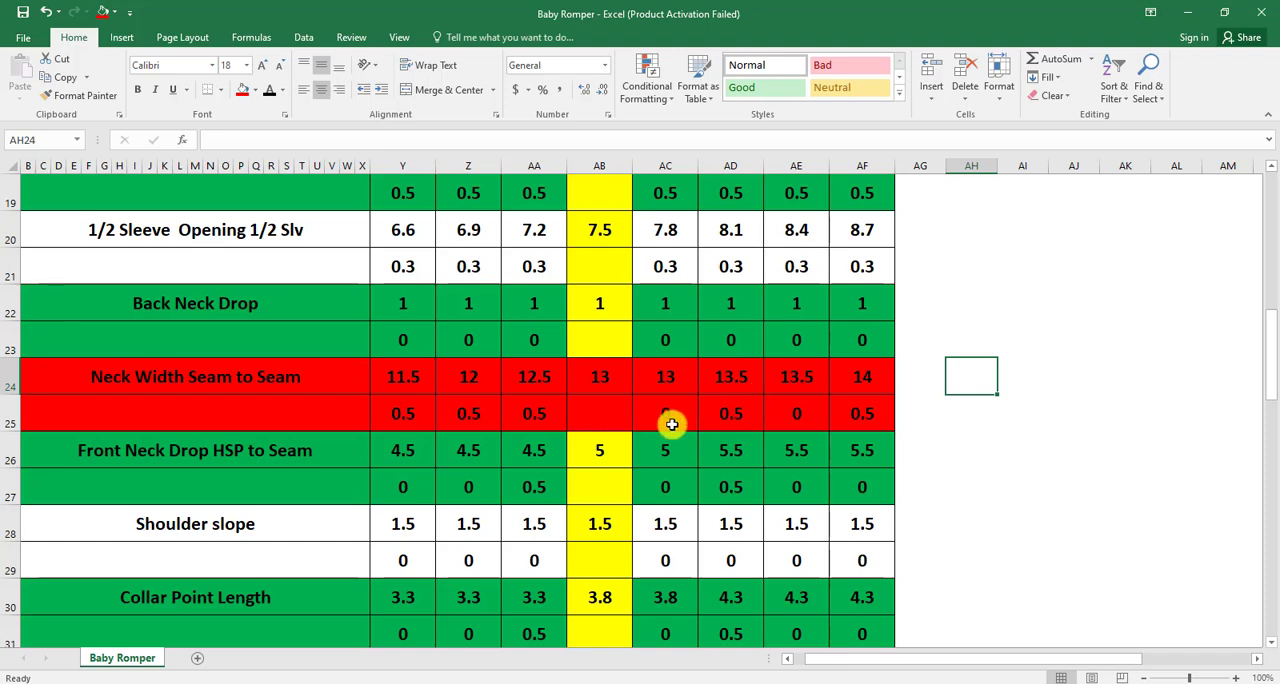
# - Review the size headings one by one, from base size 74 up to 98 and from 74 down to 56
pyautogui.scroll(6, 641, 396)
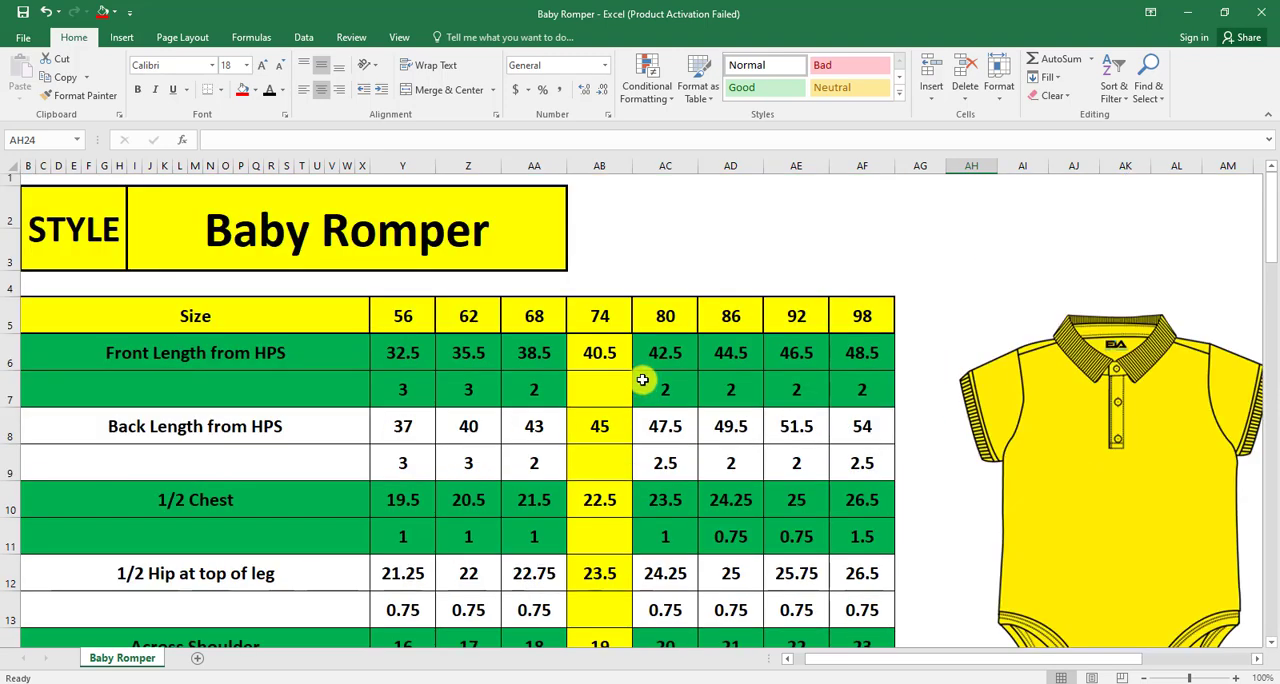
pyautogui.click(600, 318)
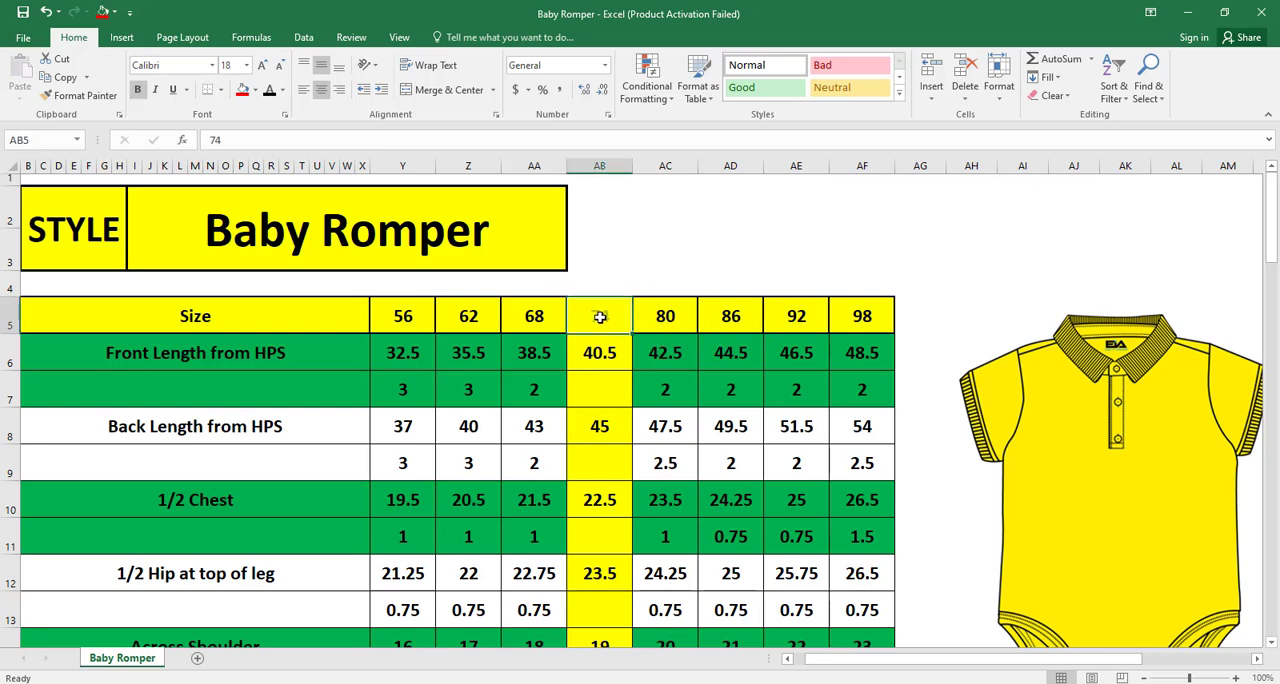
pyautogui.click(669, 328)
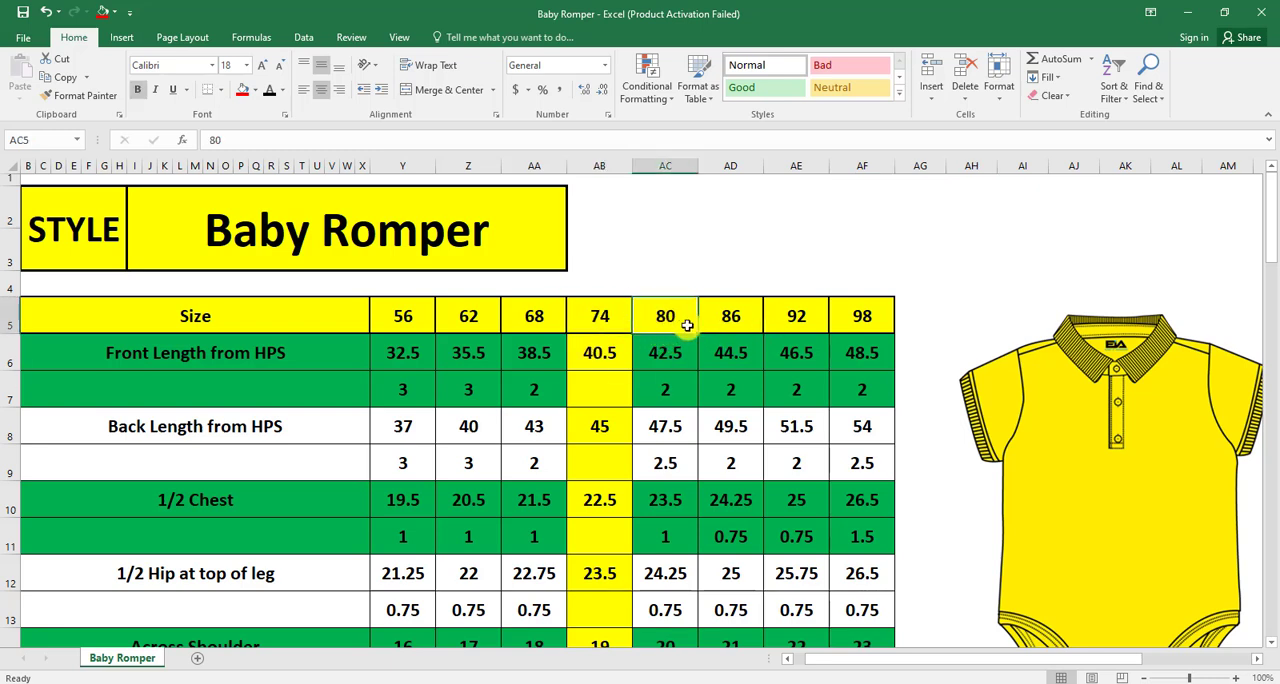
pyautogui.click(733, 320)
pyautogui.click(794, 321)
pyautogui.click(858, 318)
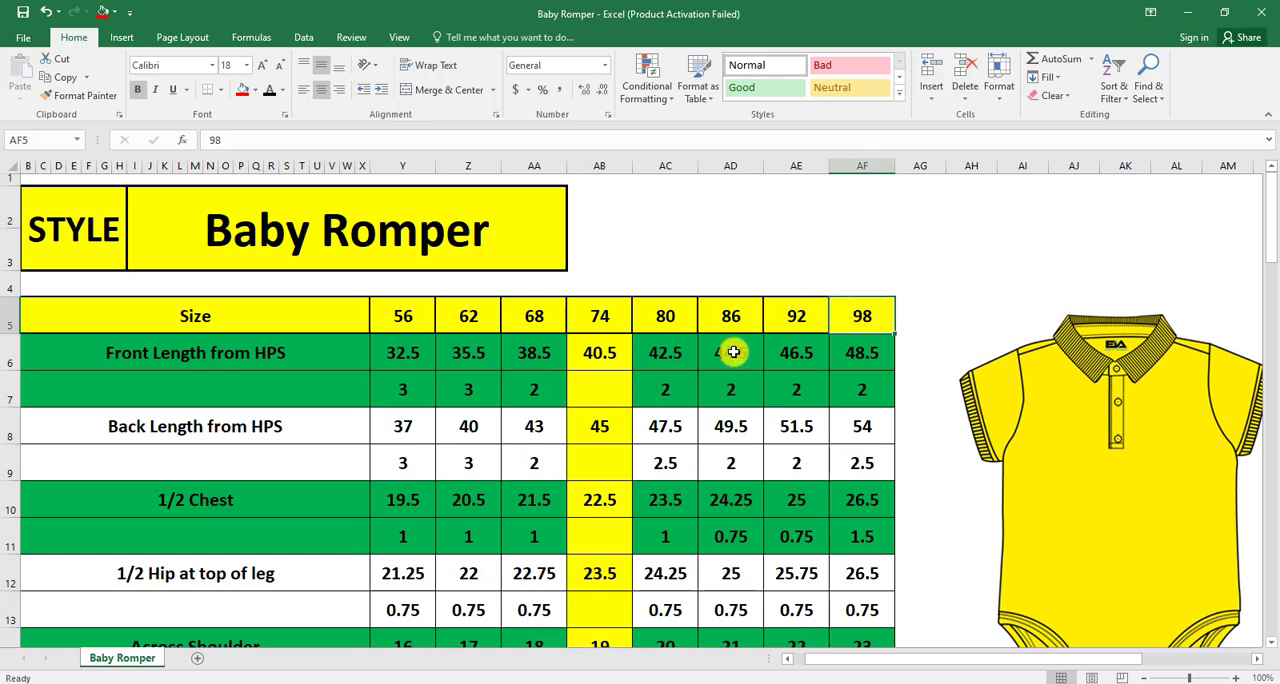
pyautogui.click(598, 316)
pyautogui.click(532, 317)
pyautogui.click(468, 318)
pyautogui.click(398, 318)
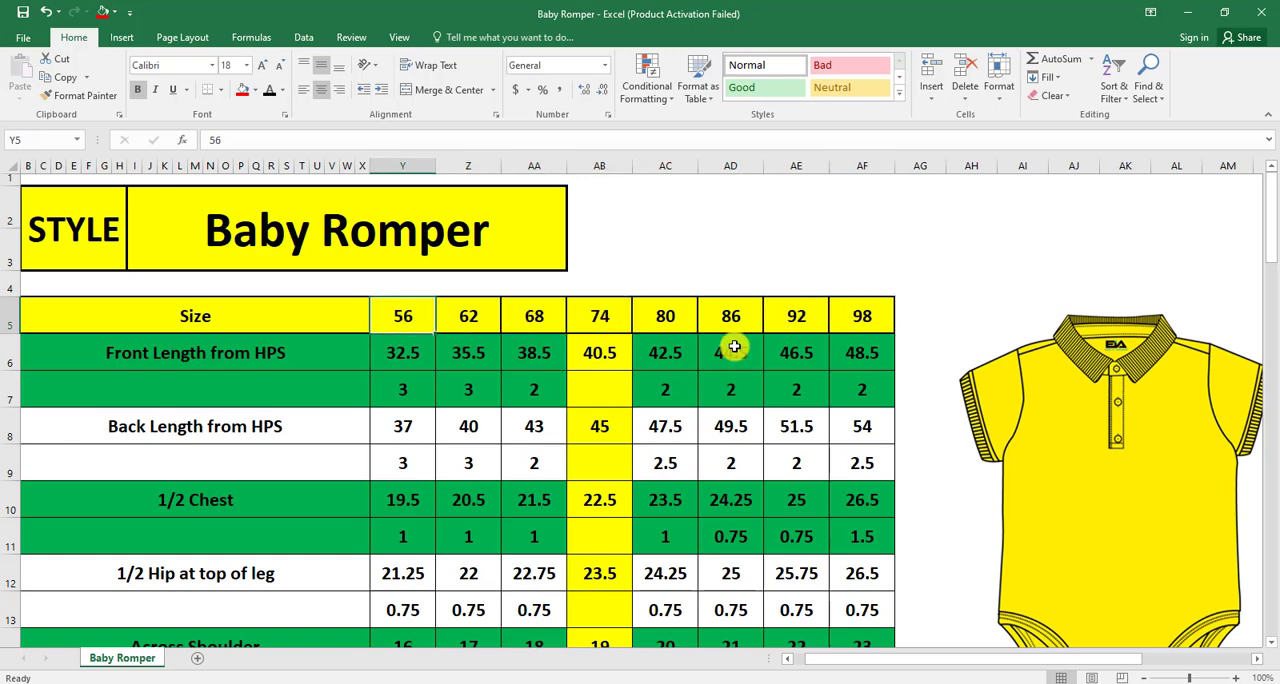
# - Review the Neck Width Seam to Seam differences one by one for sizes 80, 86, 92 and 98
pyautogui.scroll(-6, 731, 343)
pyautogui.click(655, 415)
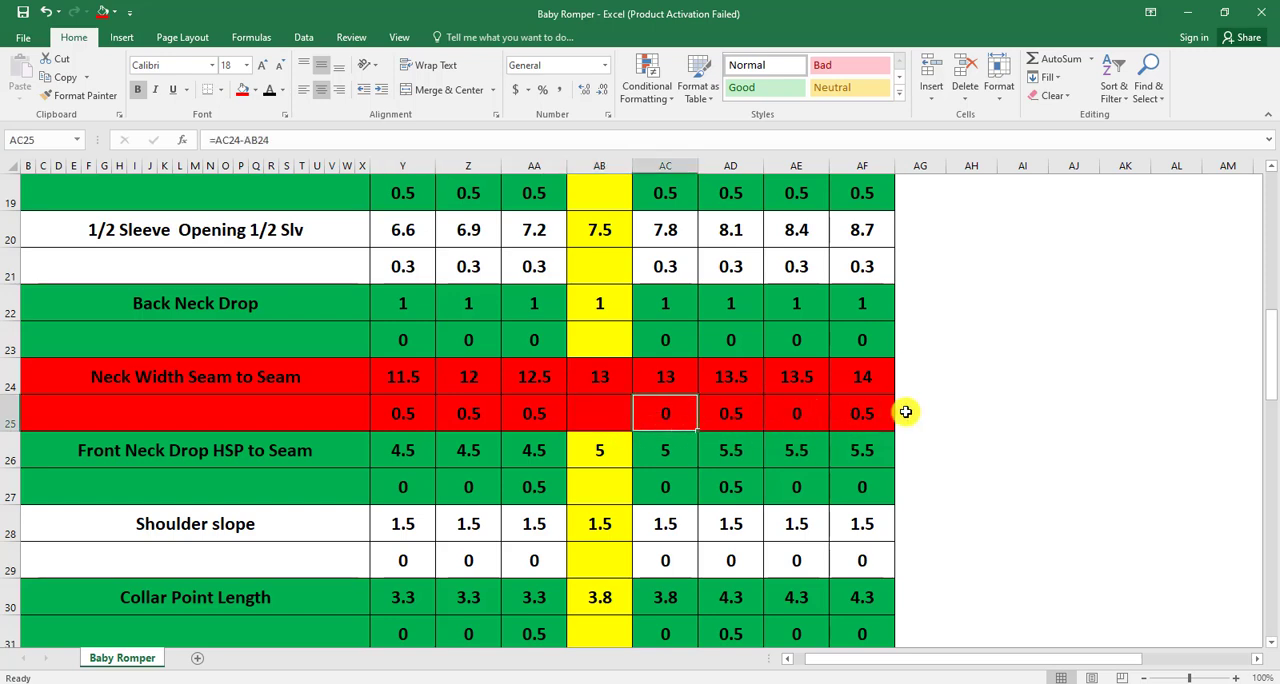
pyautogui.click(743, 423)
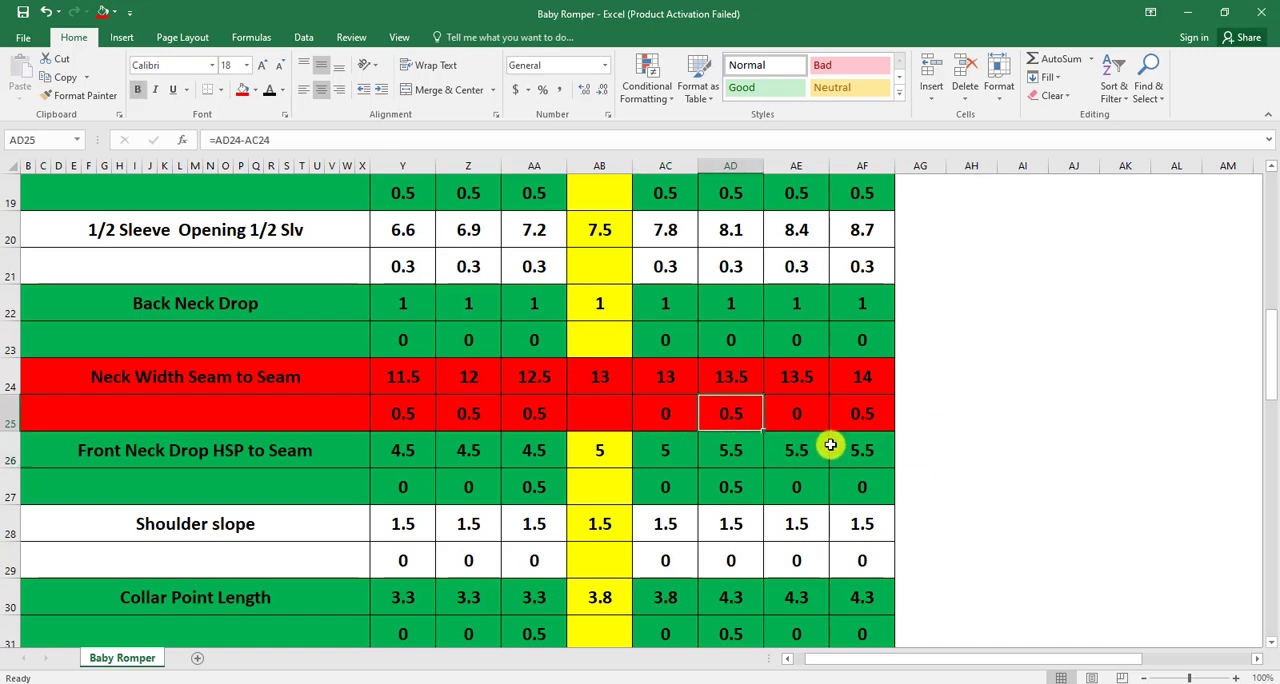
pyautogui.click(809, 413)
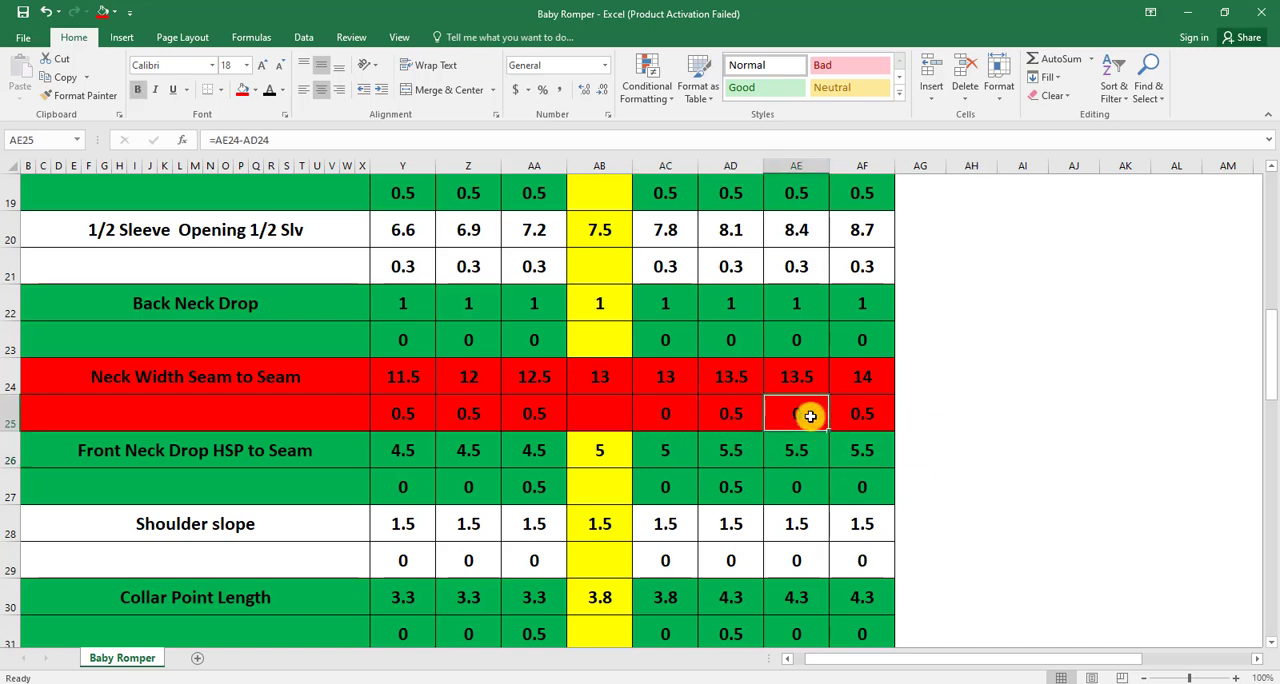
pyautogui.click(866, 414)
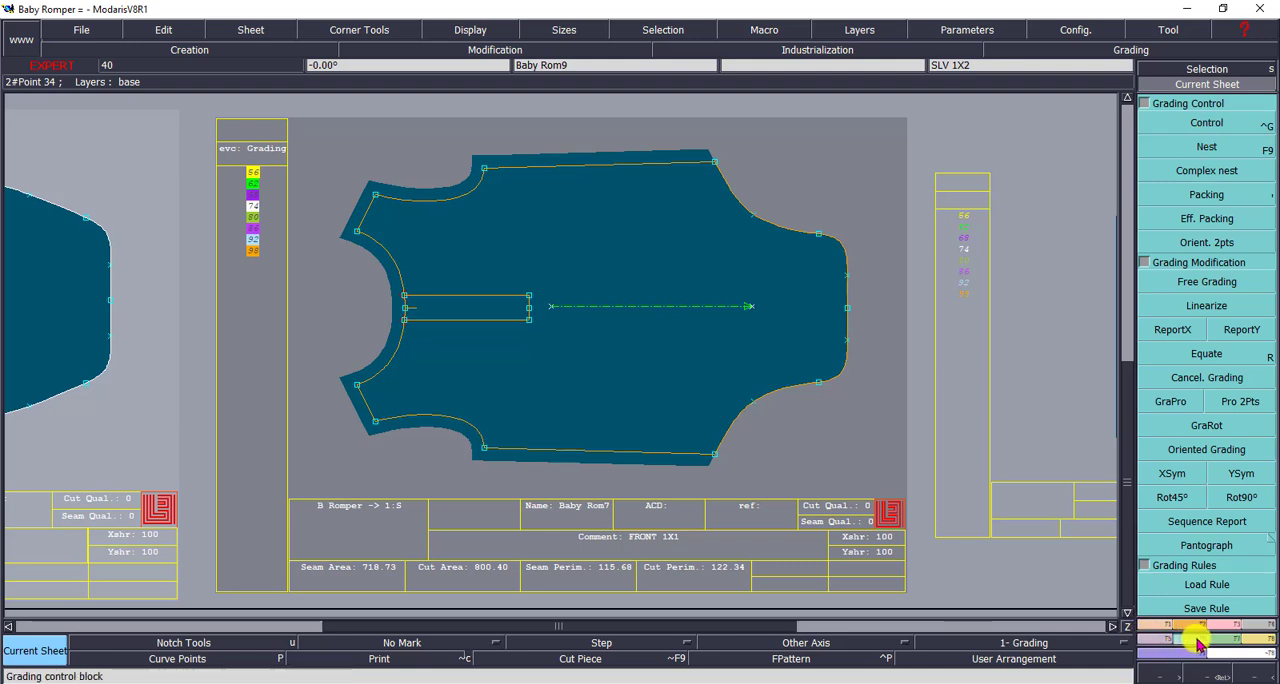
# - In Modaris, open the grading of the front's upper neck-shoulder point and set its ddy to 0.25 for sizes 86 and 98
pyautogui.click(1210, 122)
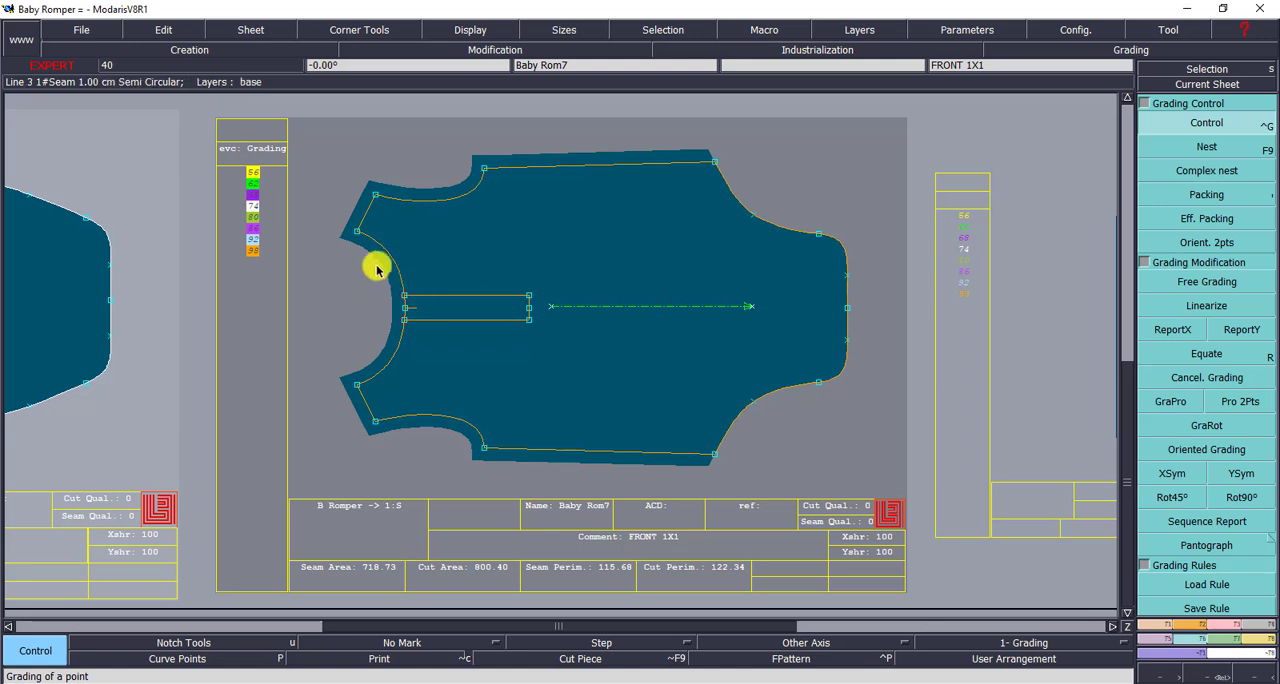
pyautogui.click(356, 232)
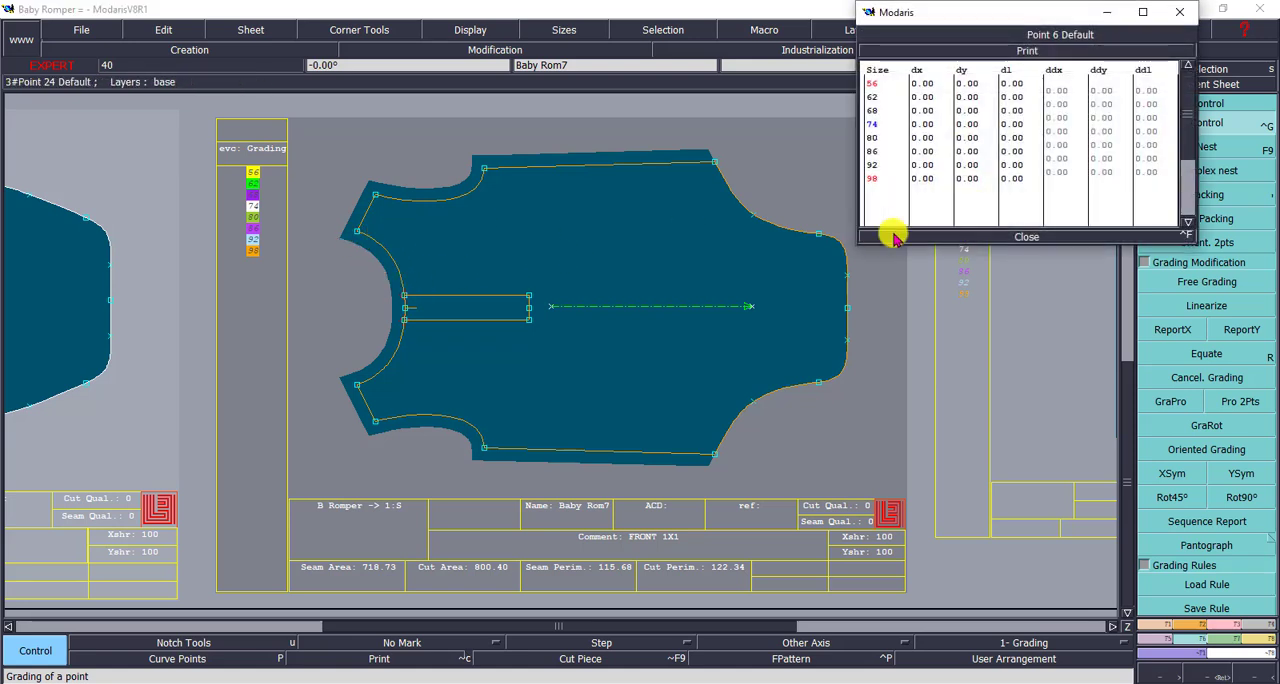
pyautogui.click(1102, 173)
pyautogui.click(1106, 146)
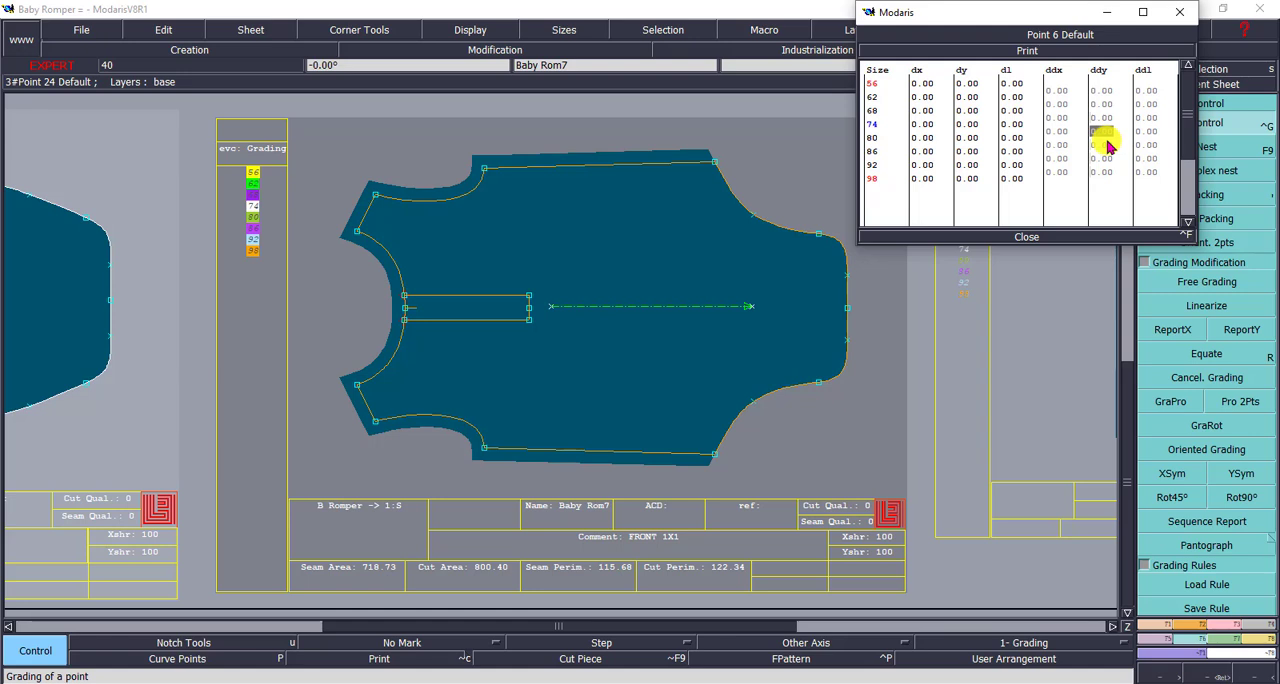
pyautogui.click(1106, 146)
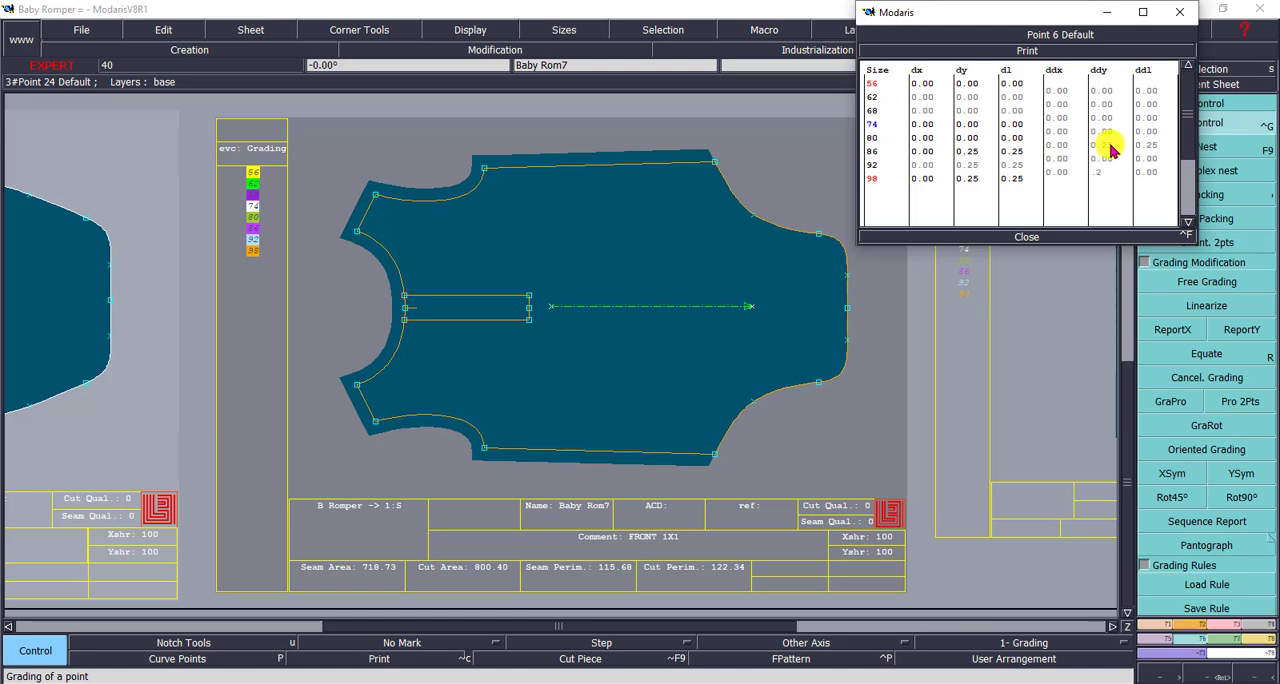
pyautogui.press('Return')
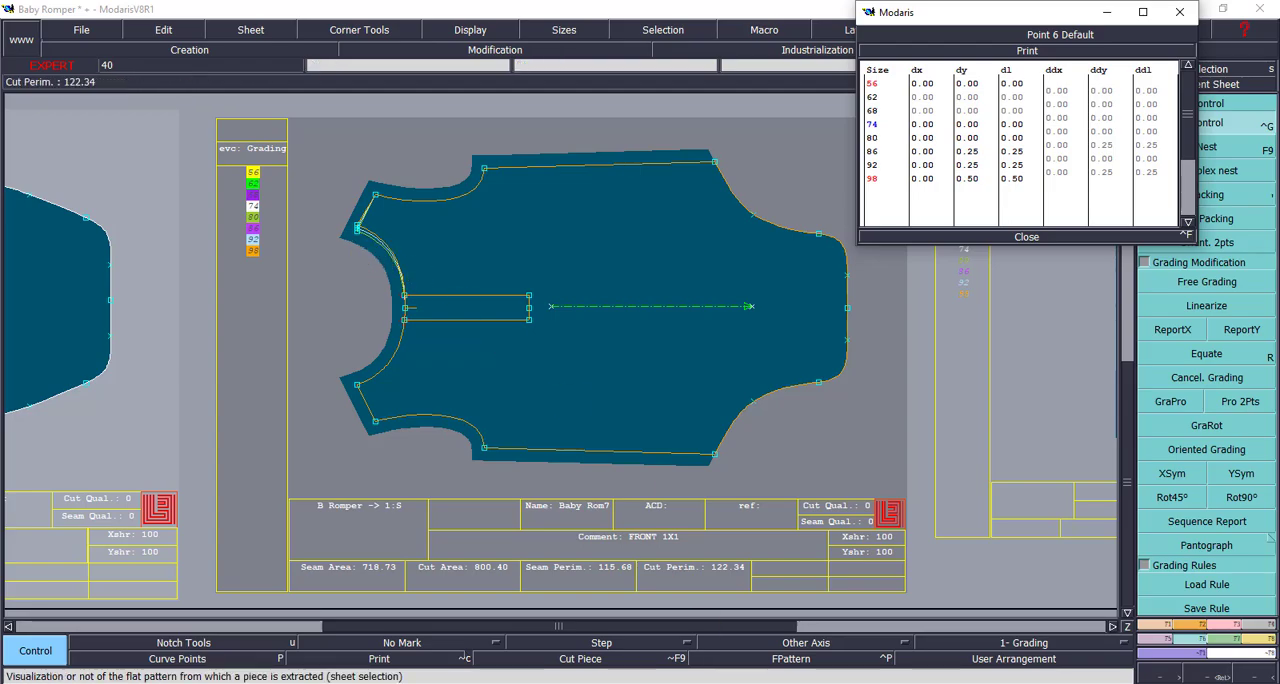
# - Check the Neck Width Seam to Seam differences for sizes 56, 62 and 68 in the Excel size chart
pyautogui.click(724, 683)
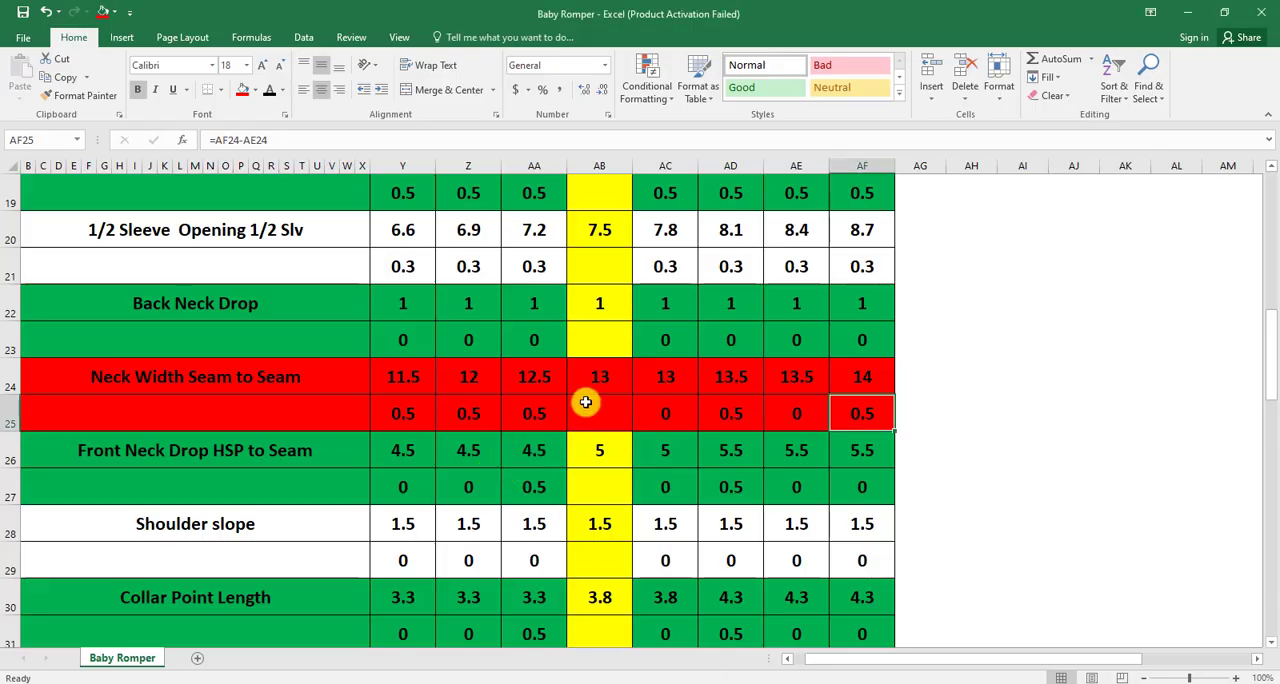
pyautogui.click(396, 416)
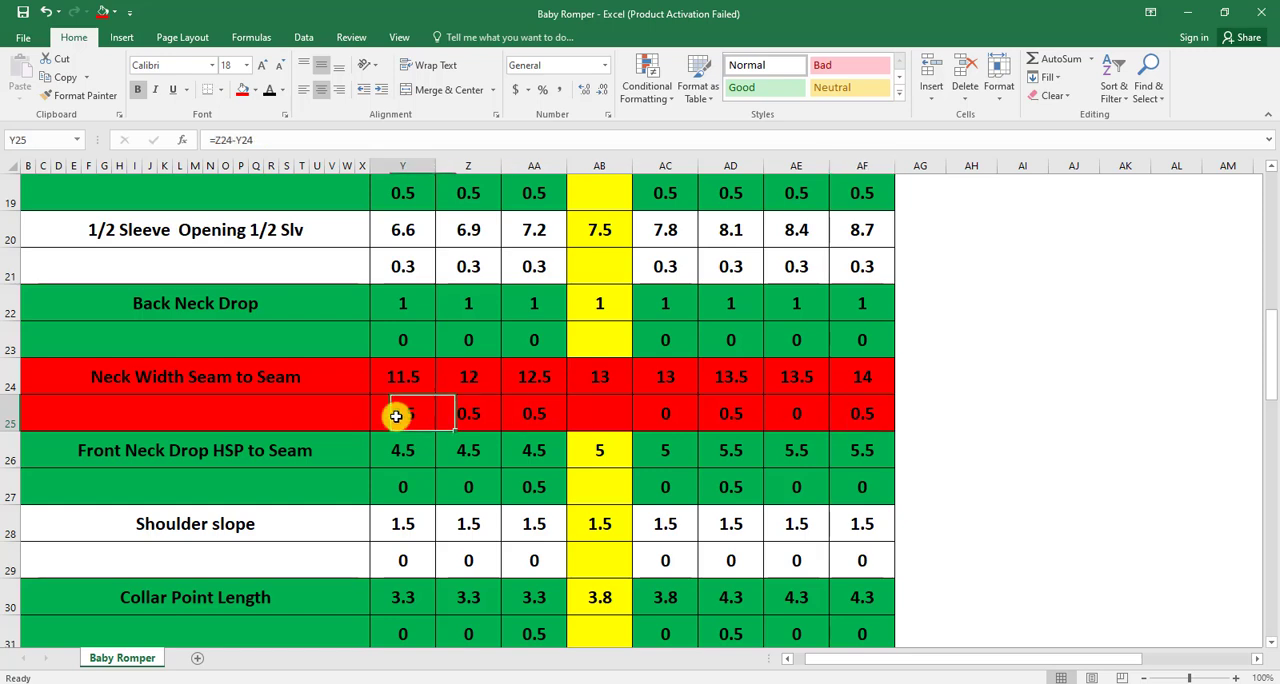
pyautogui.moveTo(396, 416); pyautogui.dragTo(550, 405)
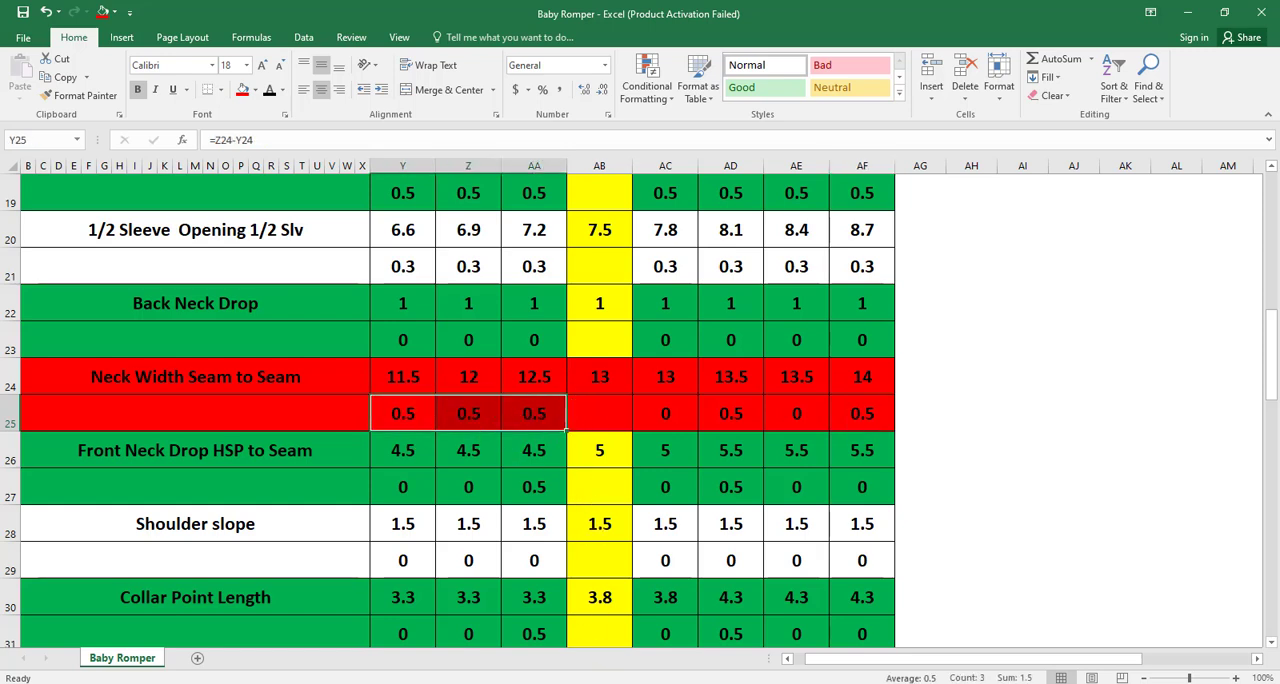
# - Back in Modaris, set the same neck point's ddy to 0.25 for sizes 68, 62 and 56, and close the grading table
pyautogui.click(690, 640)
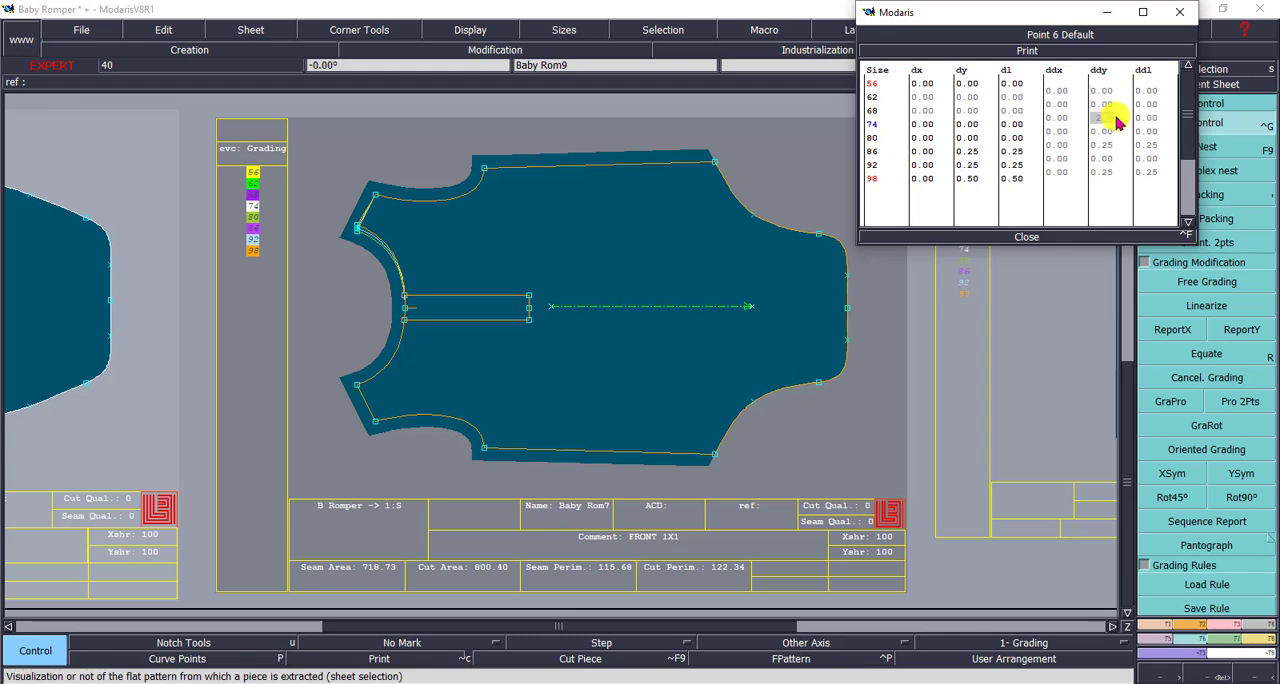
pyautogui.write('.25')
pyautogui.press('Up')
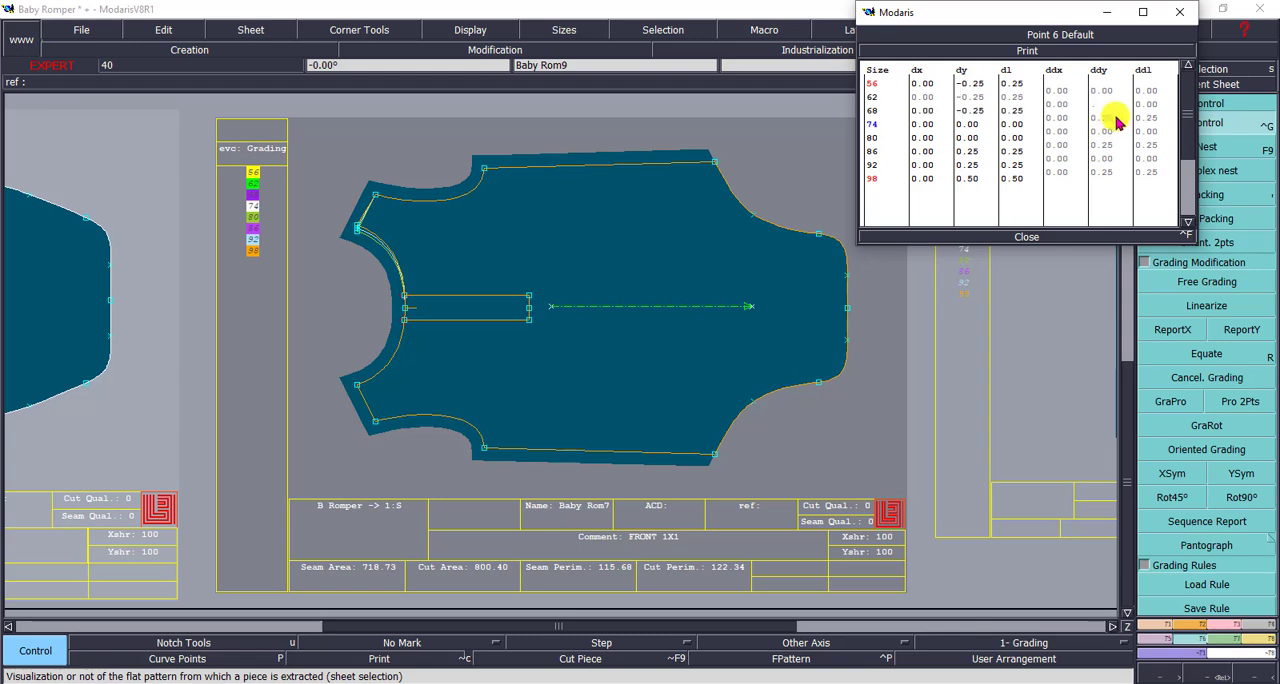
pyautogui.write('.25')
pyautogui.press('Up')
pyautogui.write('.25')
pyautogui.press('Return')
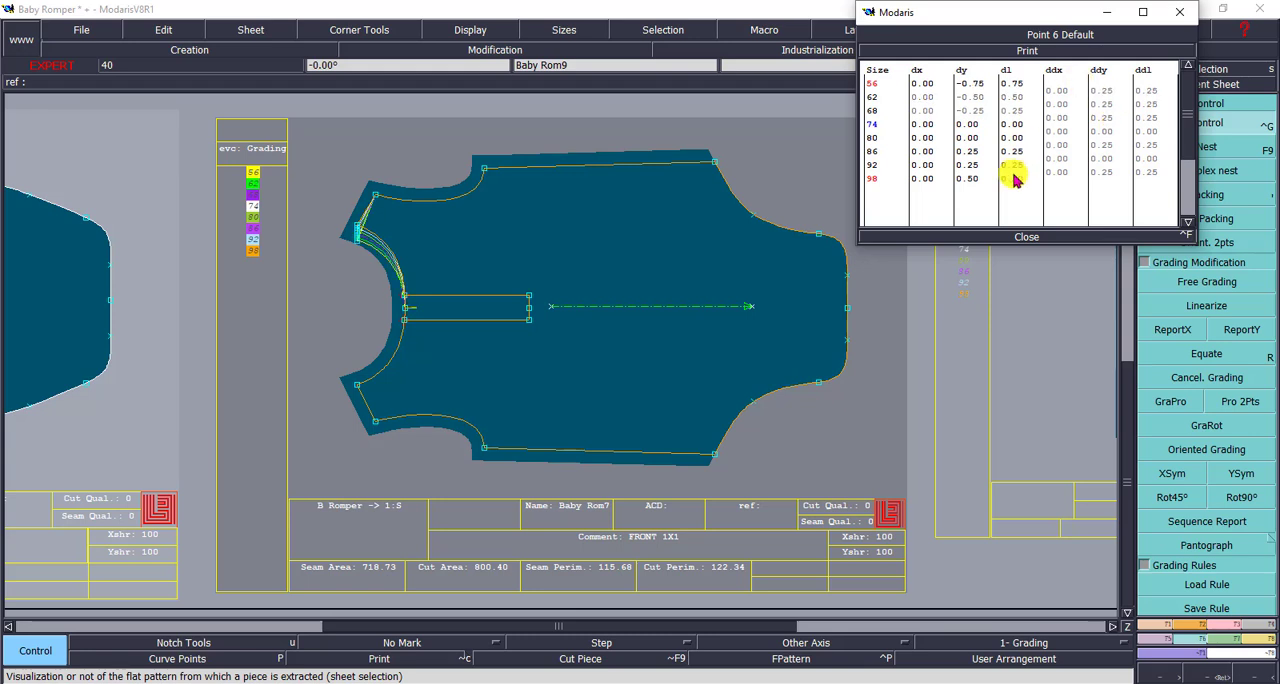
pyautogui.click(1024, 236)
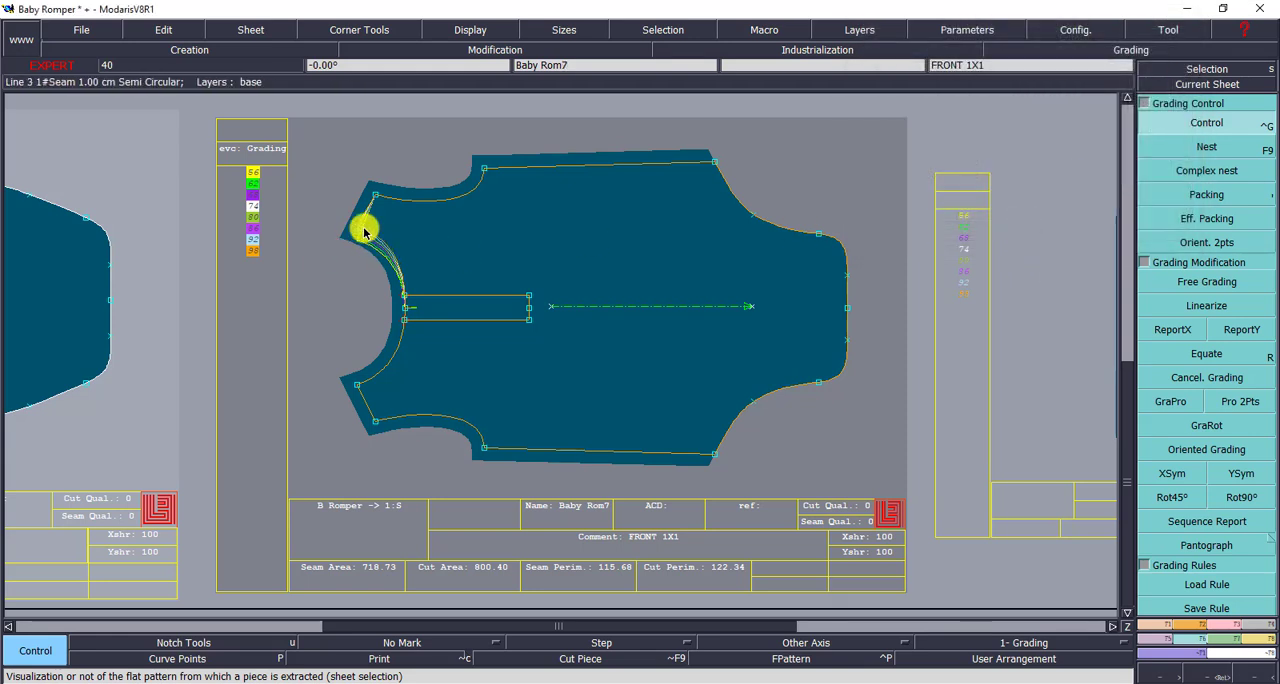
# - Use ReportY to copy the upper neck point's Y grading to the opposite neck-shoulder point on the front piece
pyautogui.click(1210, 676)
pyautogui.moveTo(212, 157); pyautogui.dragTo(564, 443)
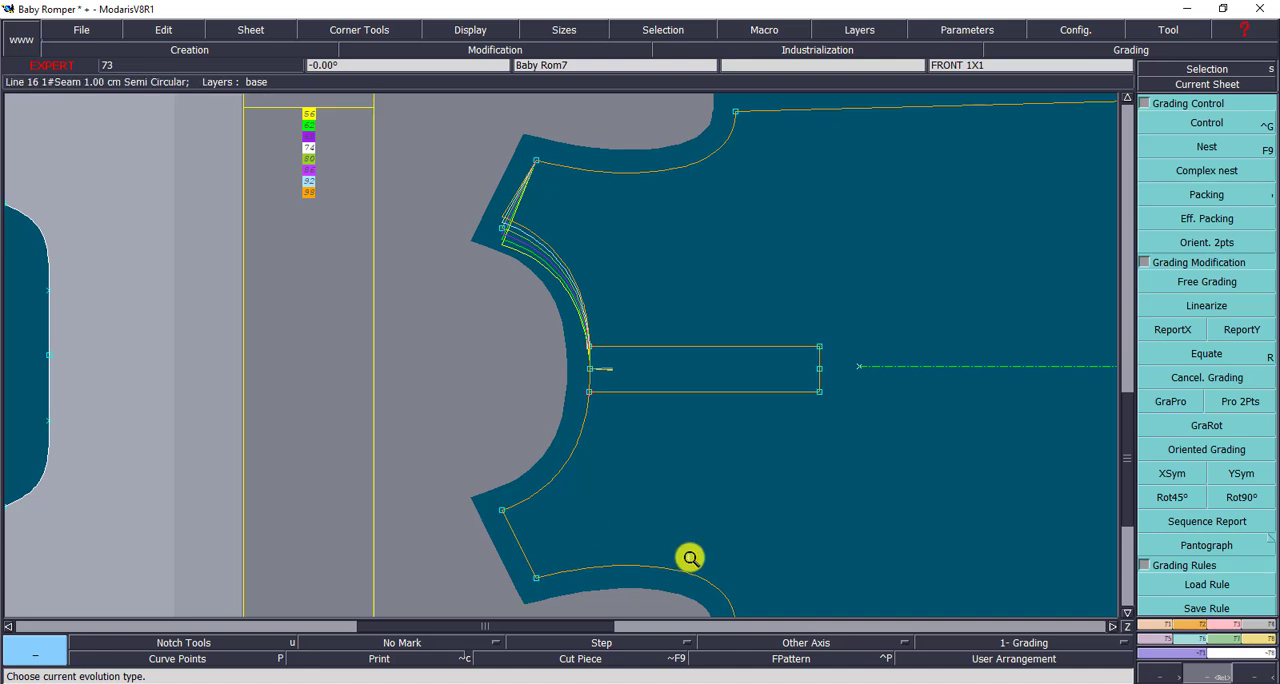
pyautogui.click(1245, 331)
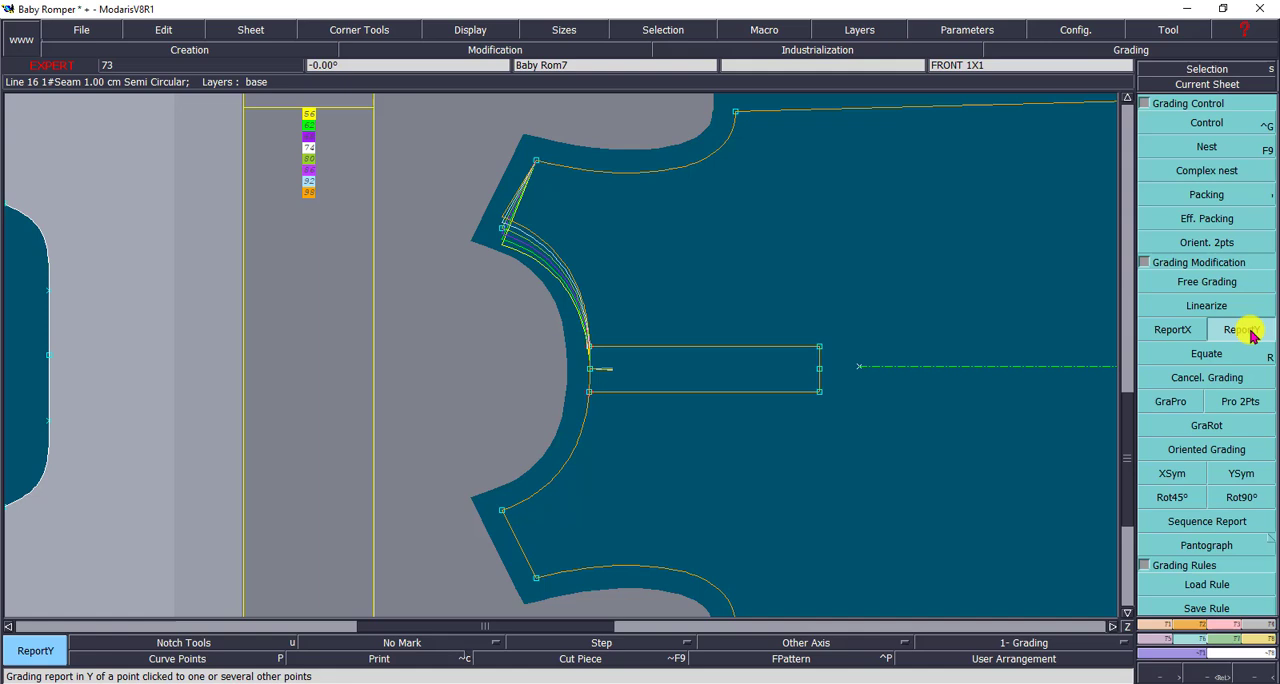
pyautogui.click(502, 230)
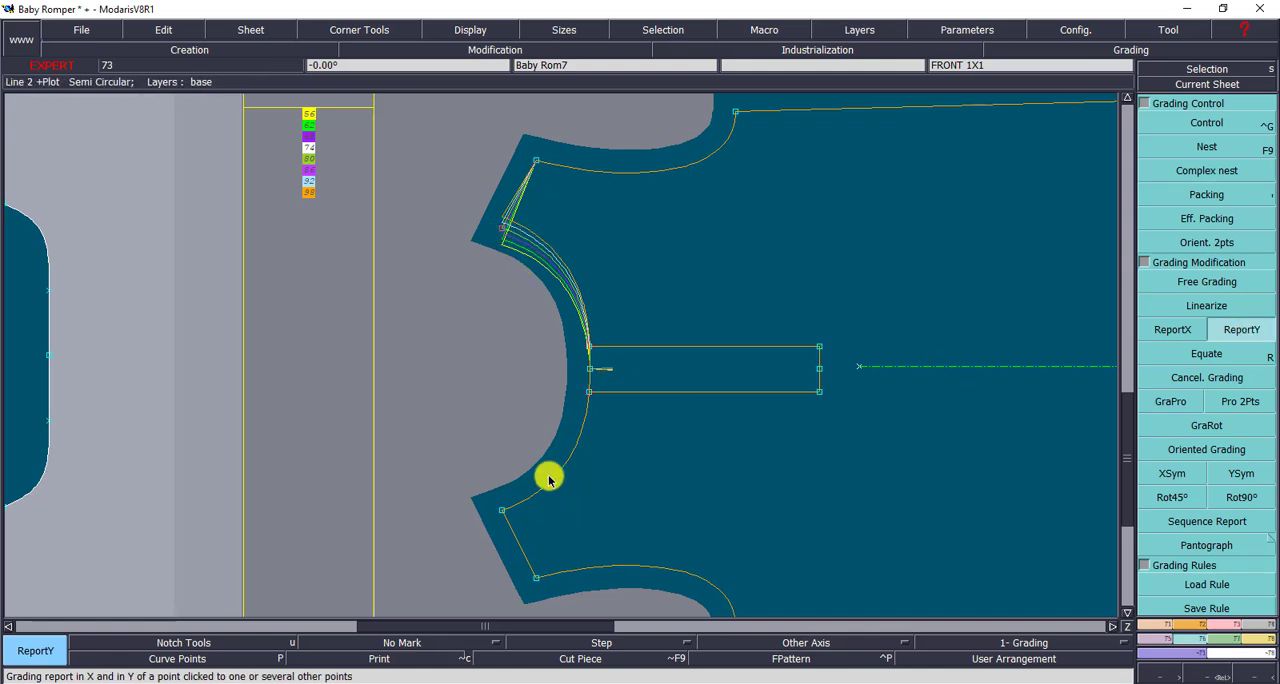
pyautogui.click(503, 514)
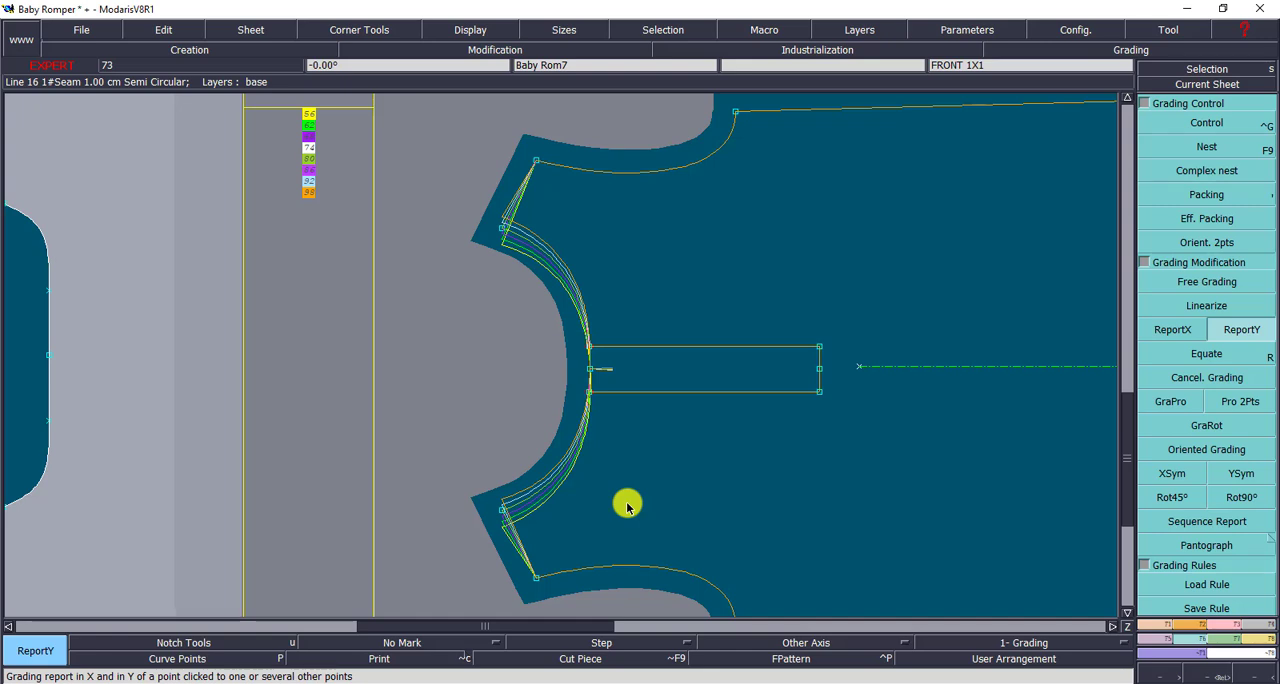
pyautogui.click(497, 234)
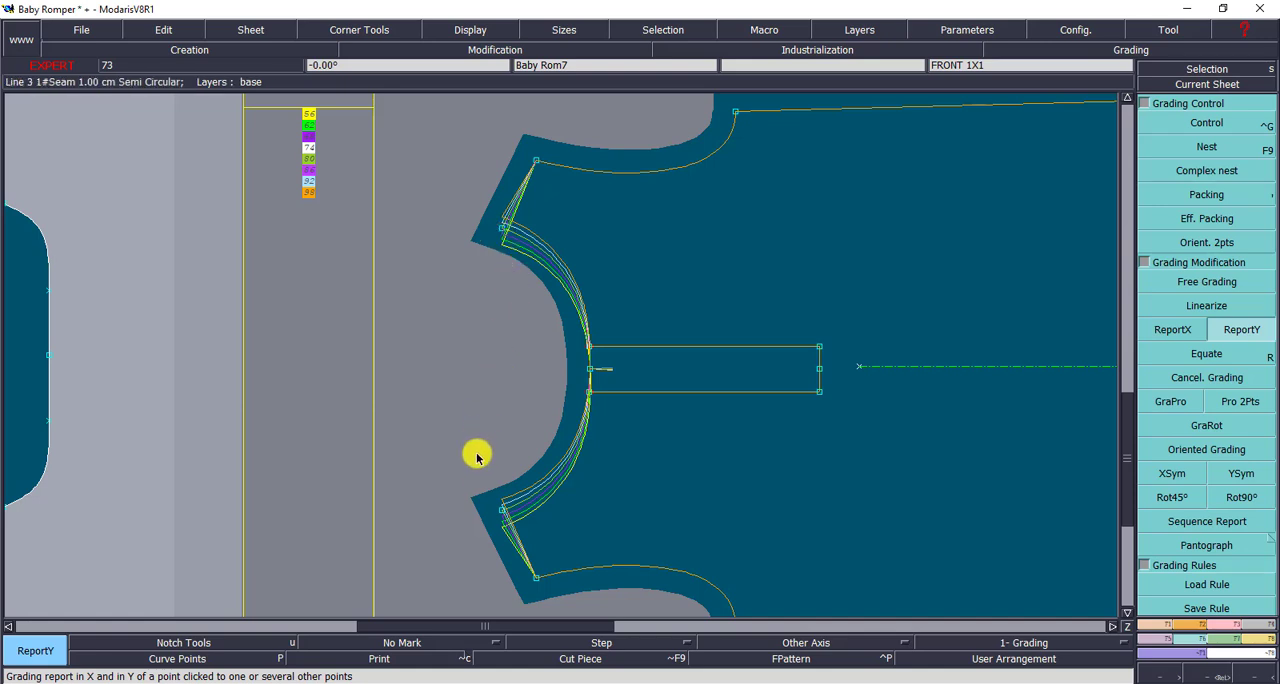
pyautogui.click(501, 514)
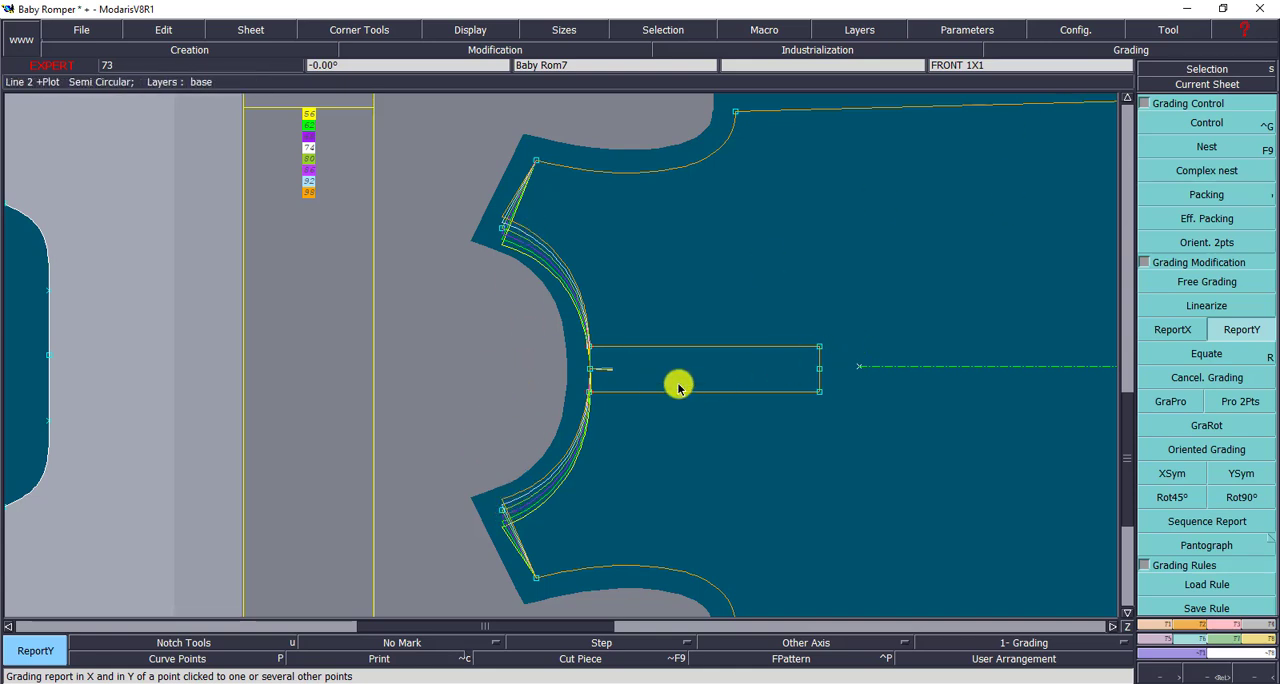
# - Examine the graded neckline curves where they meet the top of the front placket
pyautogui.click(1215, 675)
pyautogui.moveTo(349, 102); pyautogui.dragTo(882, 601)
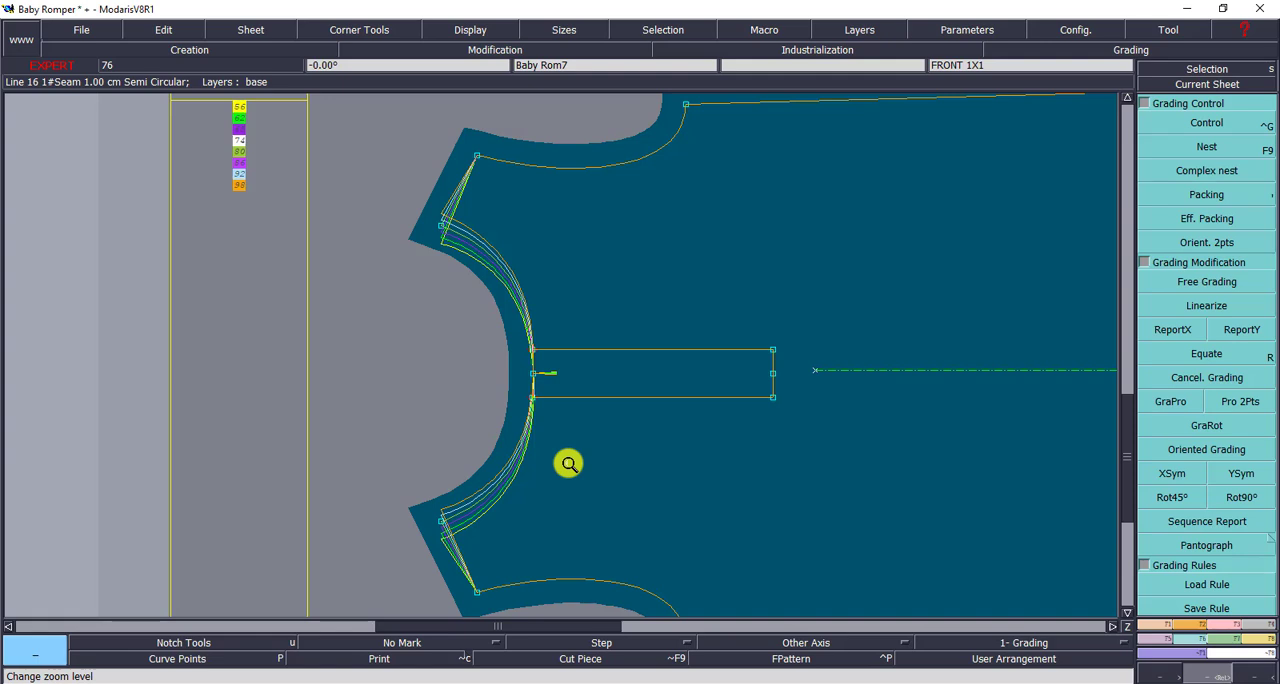
pyautogui.moveTo(474, 314); pyautogui.dragTo(630, 428)
pyautogui.moveTo(477, 304); pyautogui.dragTo(572, 426)
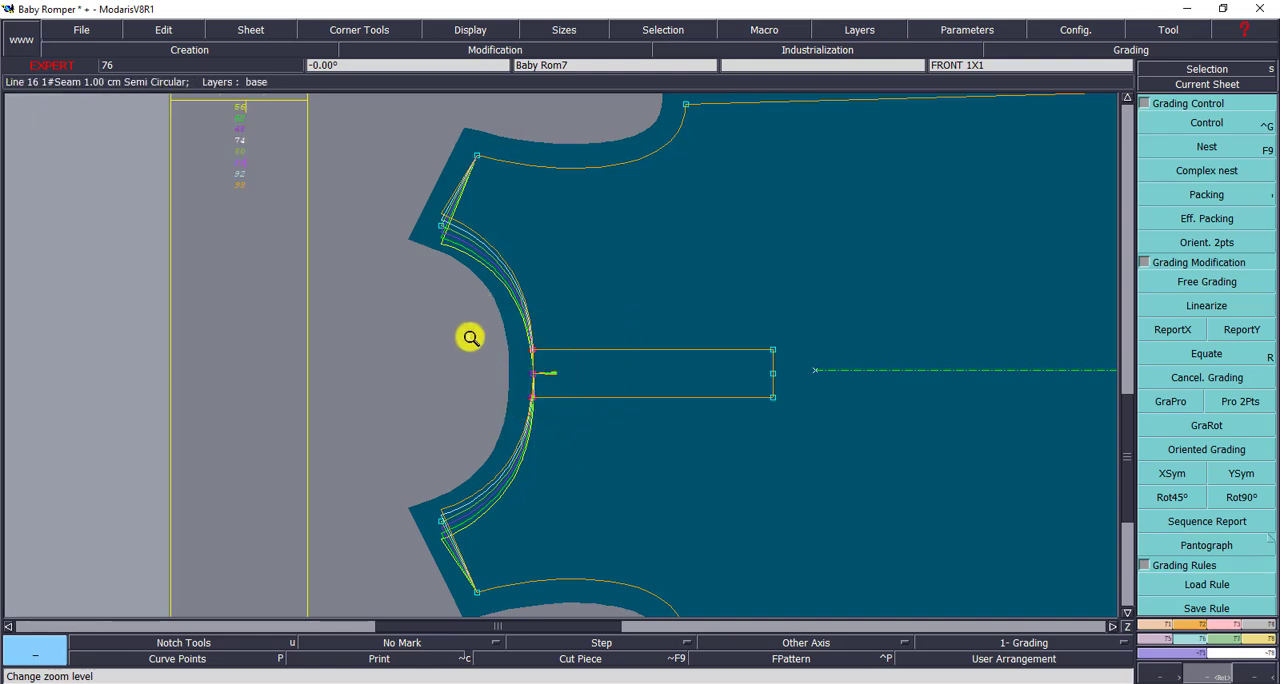
pyautogui.click(653, 444)
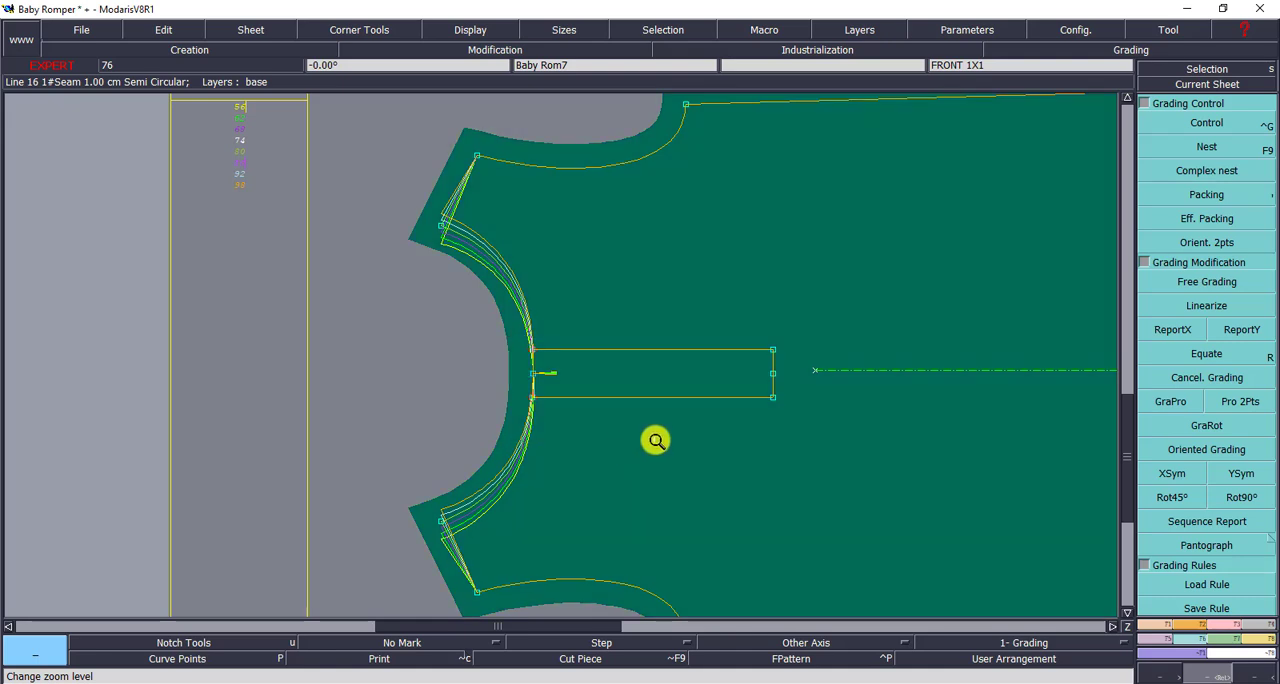